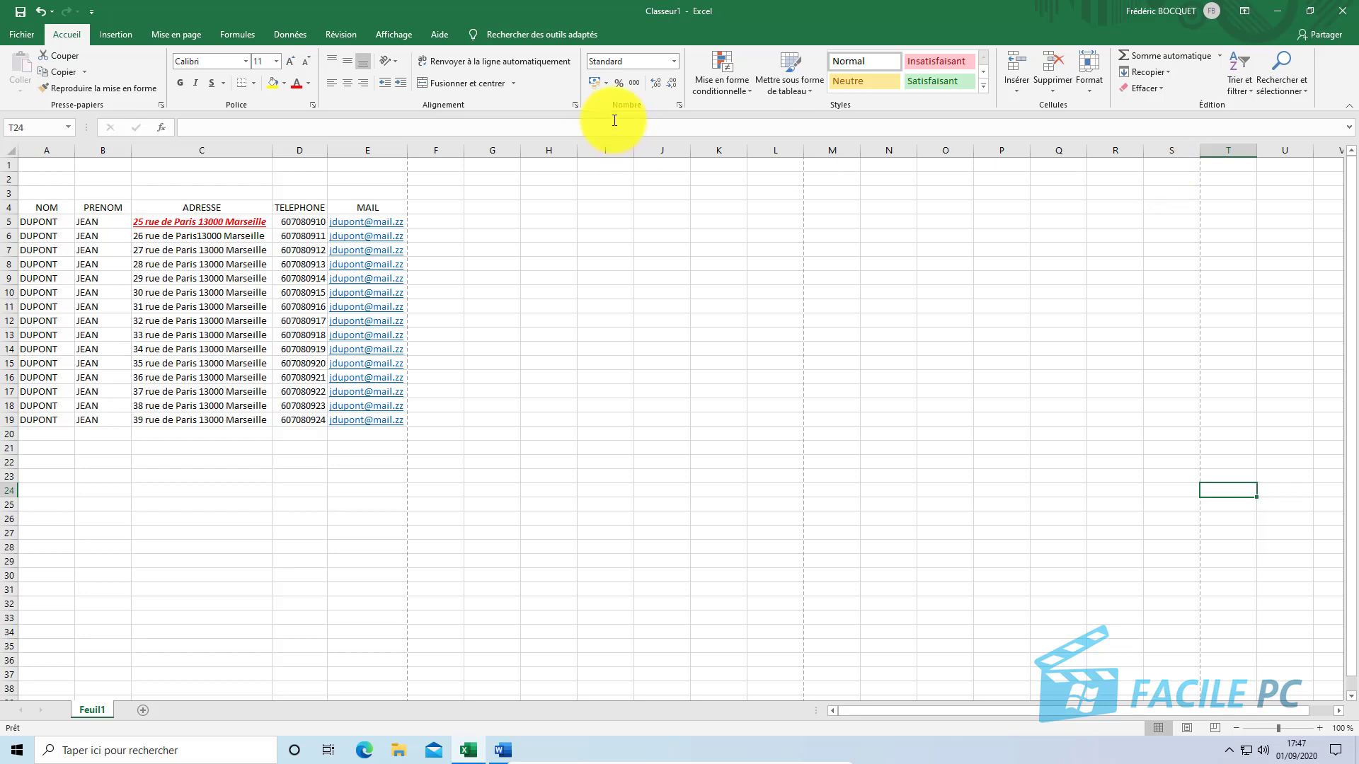
Select row 8 from B8 to its last filled cell E8, and row 10 from D10 back to A10.
left_click(88, 264)
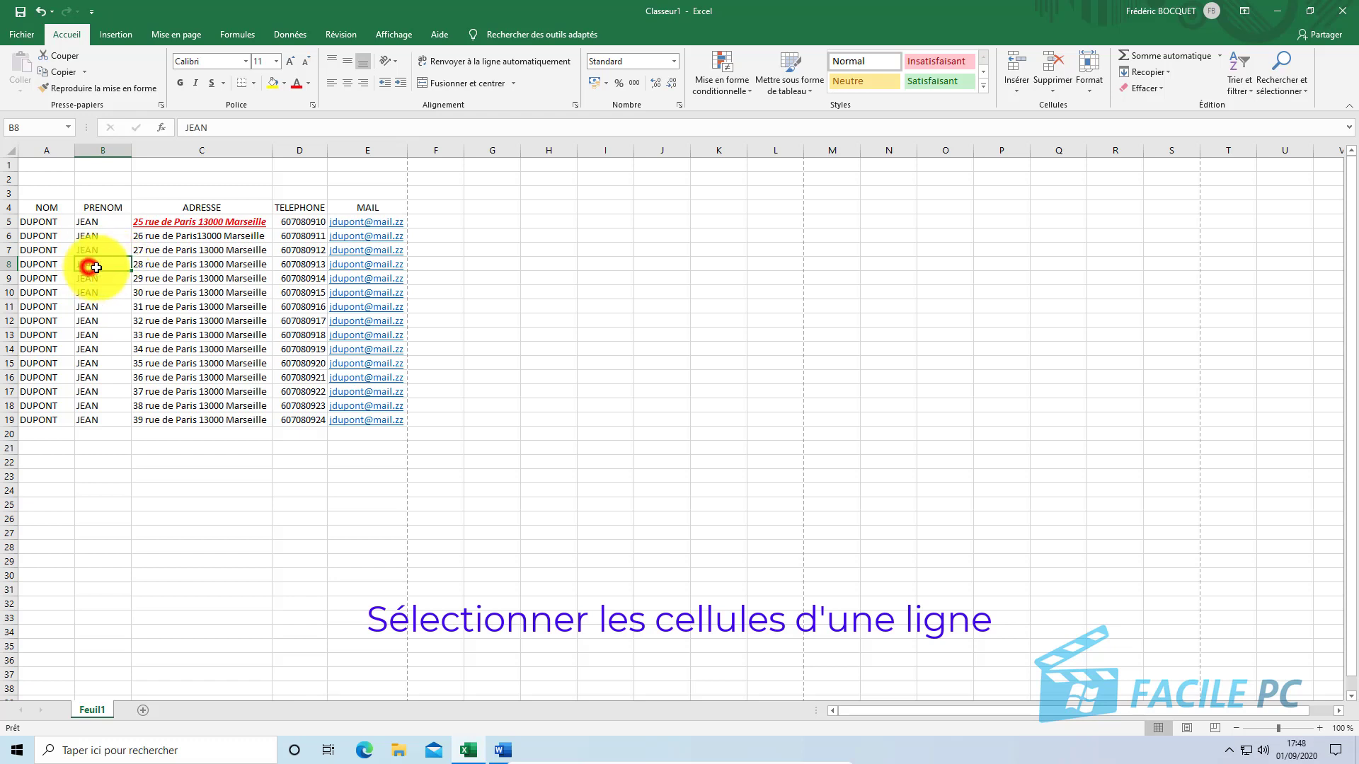
left_click_drag(88, 267, 387, 267)
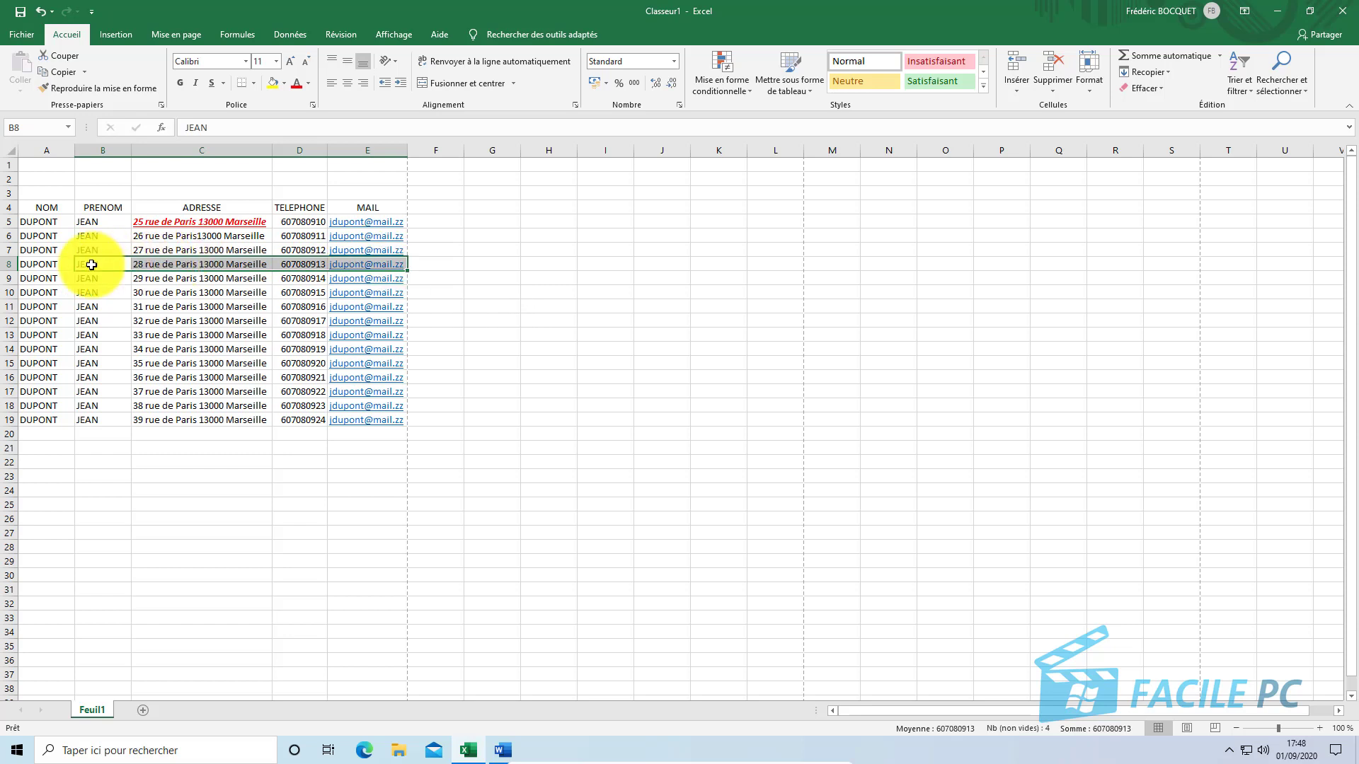
left_click(93, 264)
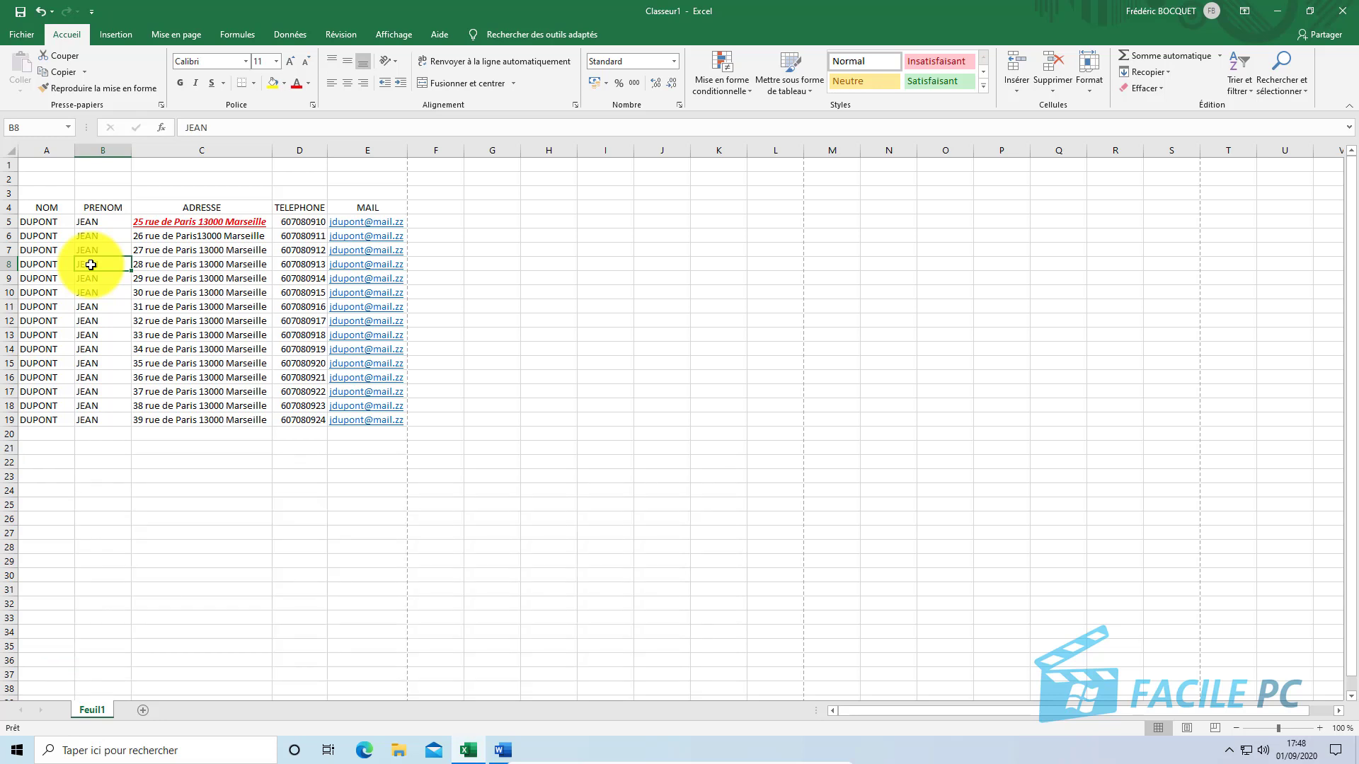
key("ctrl+shift+Right")
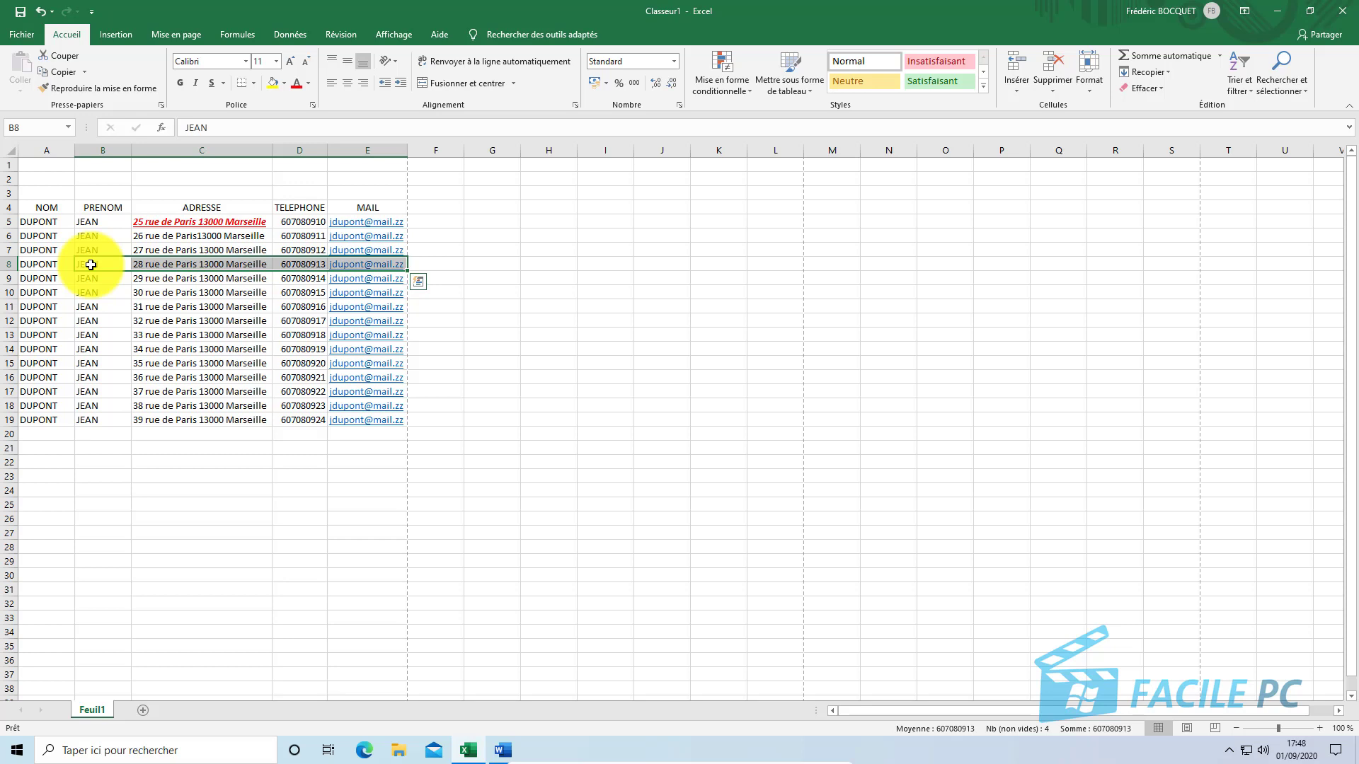
left_click(294, 294)
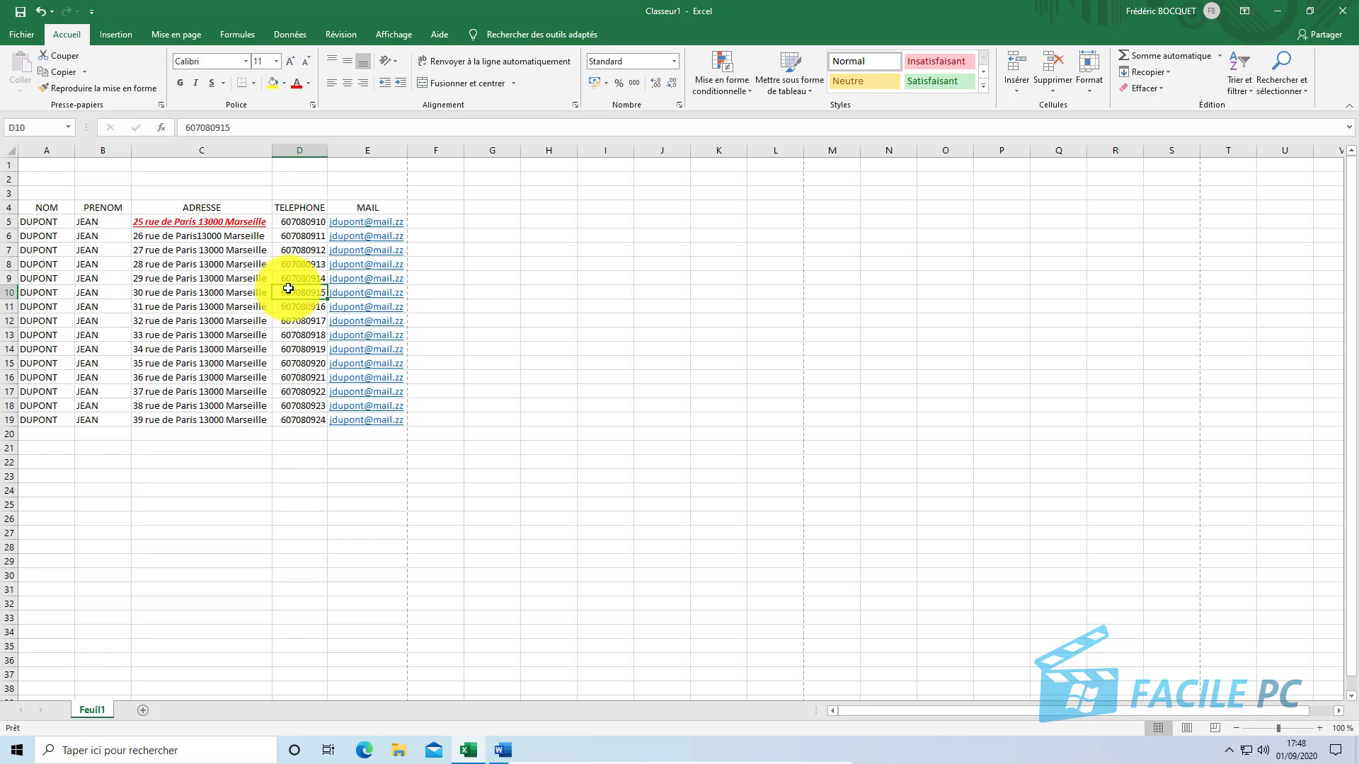
key("shift+Home")
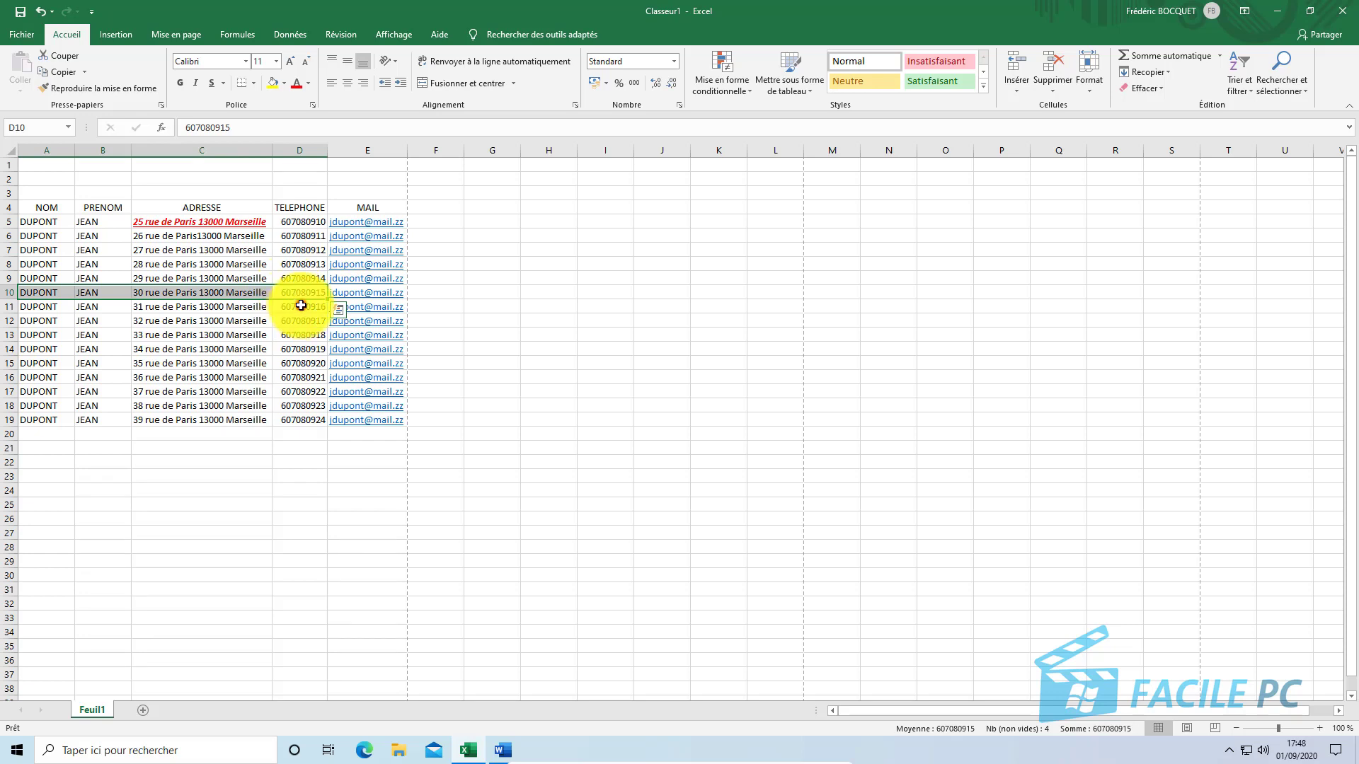
Select the TELEPHONE column from D11 down to its last filled cell D19, and extend the selection up to the top of the data.
left_click(297, 305)
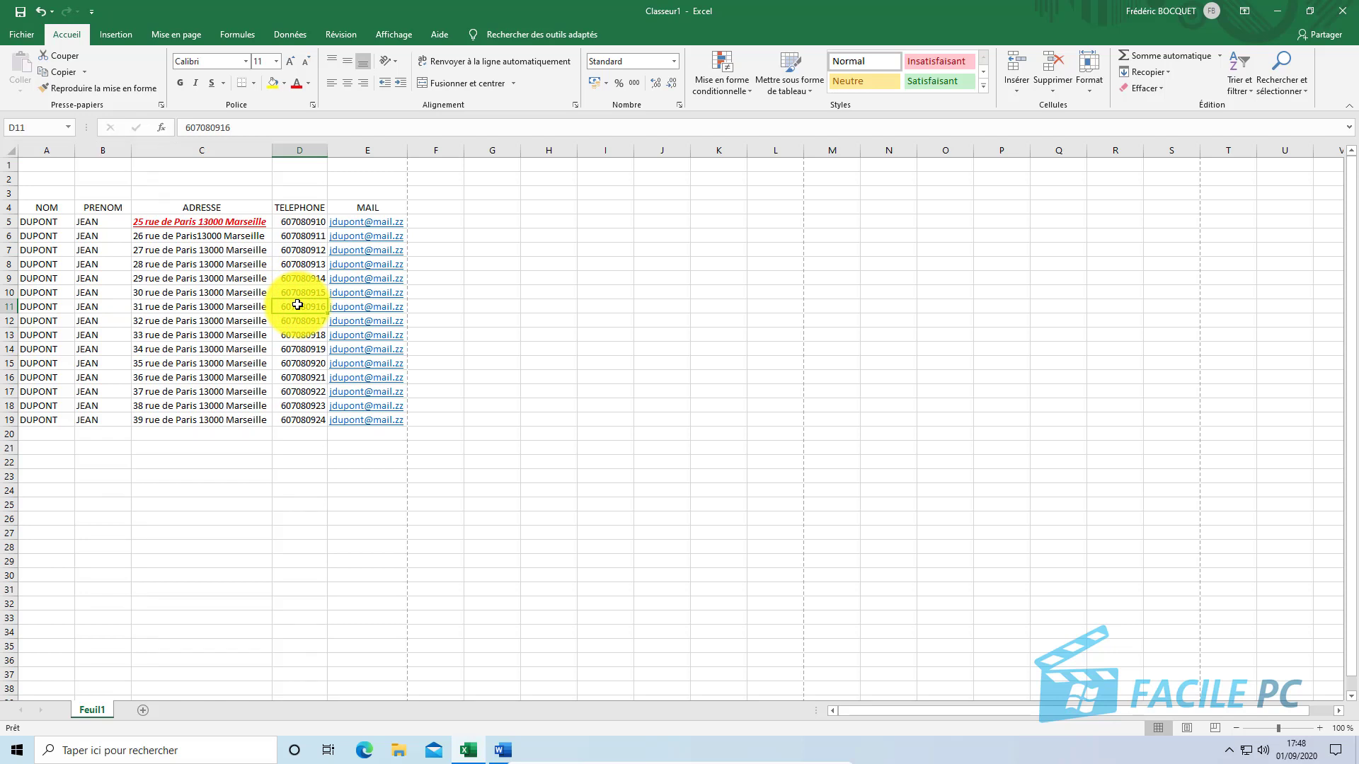
key("ctrl+shift+Down")
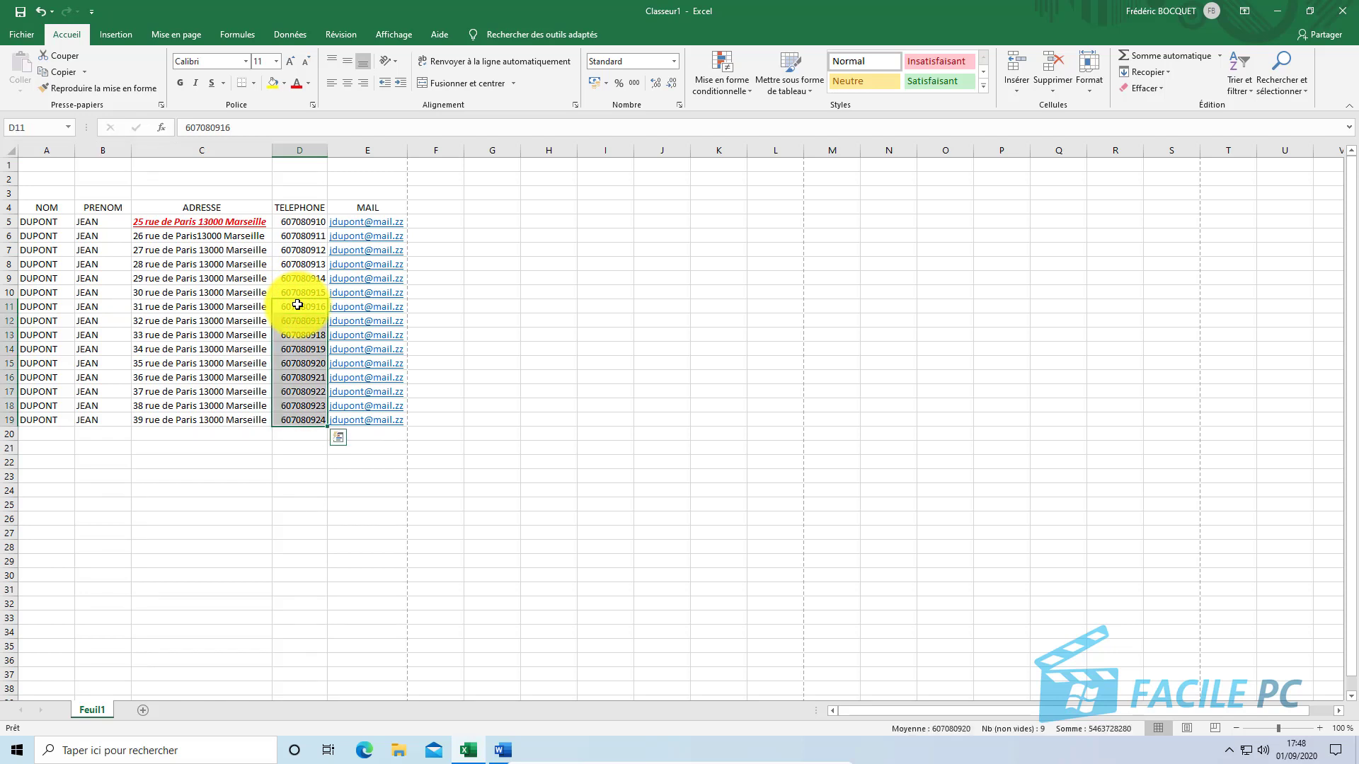
key("ctrl+shift+Up")
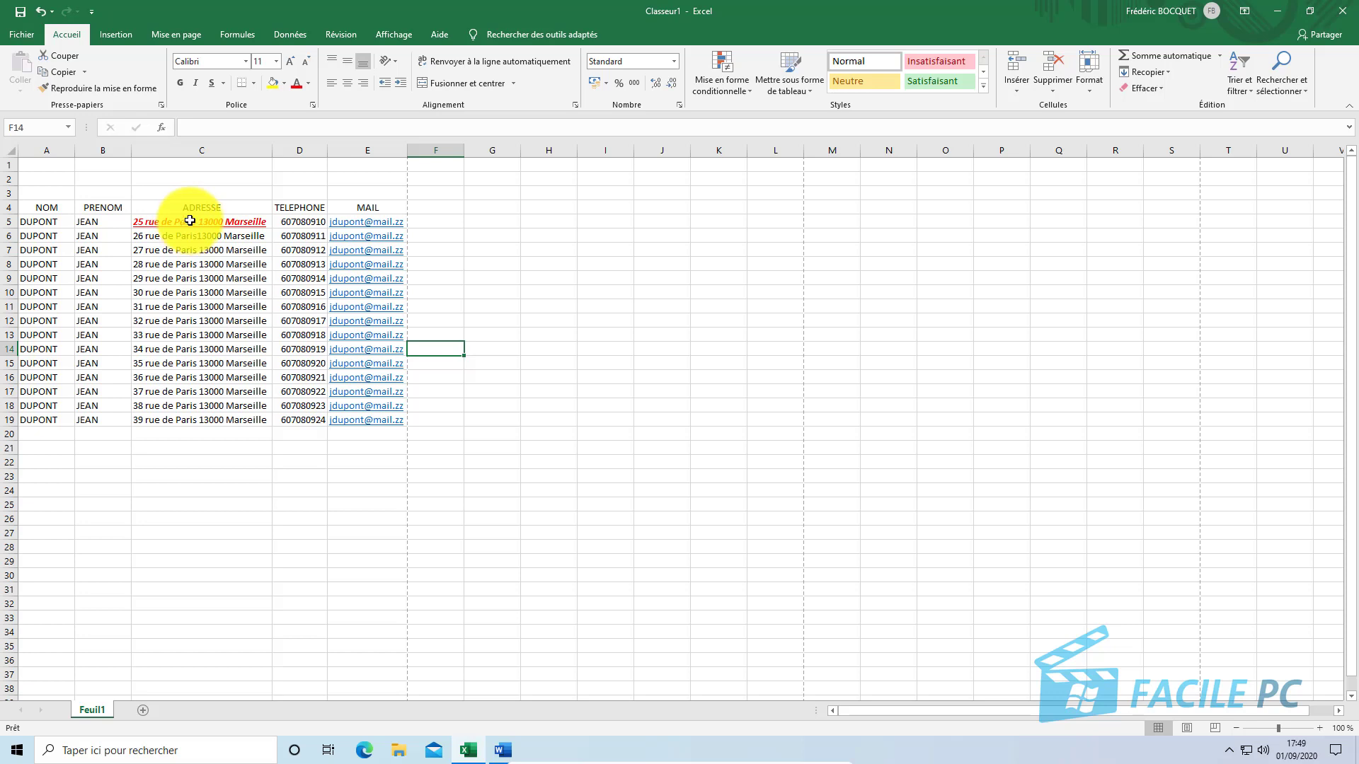
Try copying the formatting of address cell C5 onto C7 once with the format painter, and undo it.
left_click(229, 224)
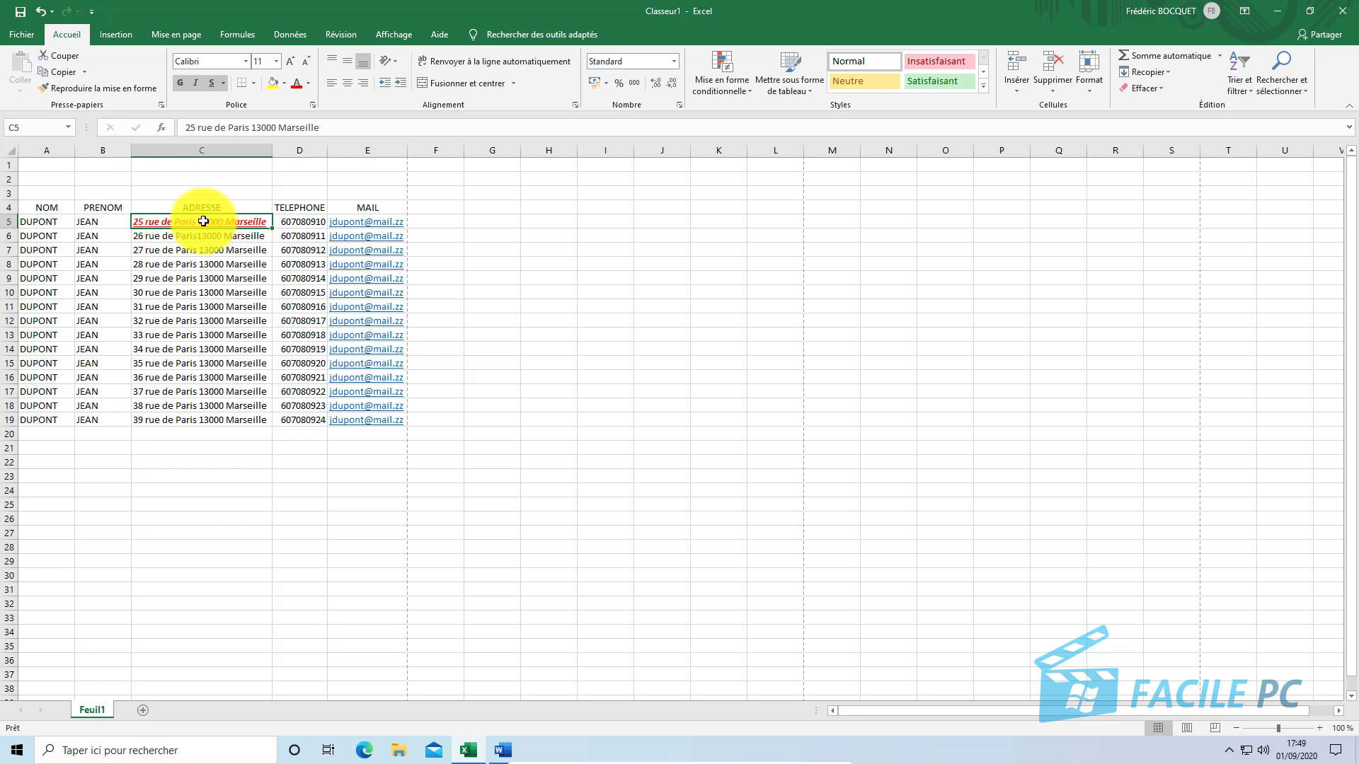
left_click(91, 87)
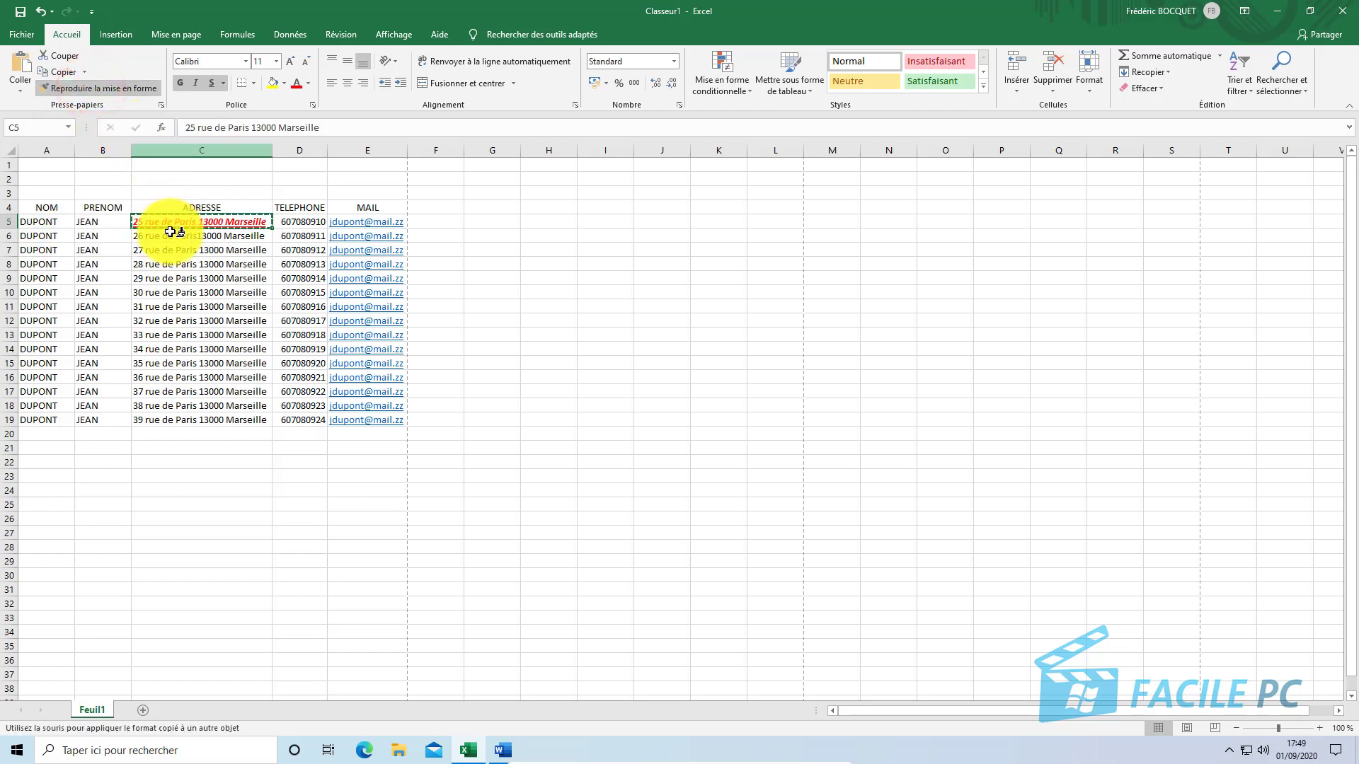
left_click(152, 249)
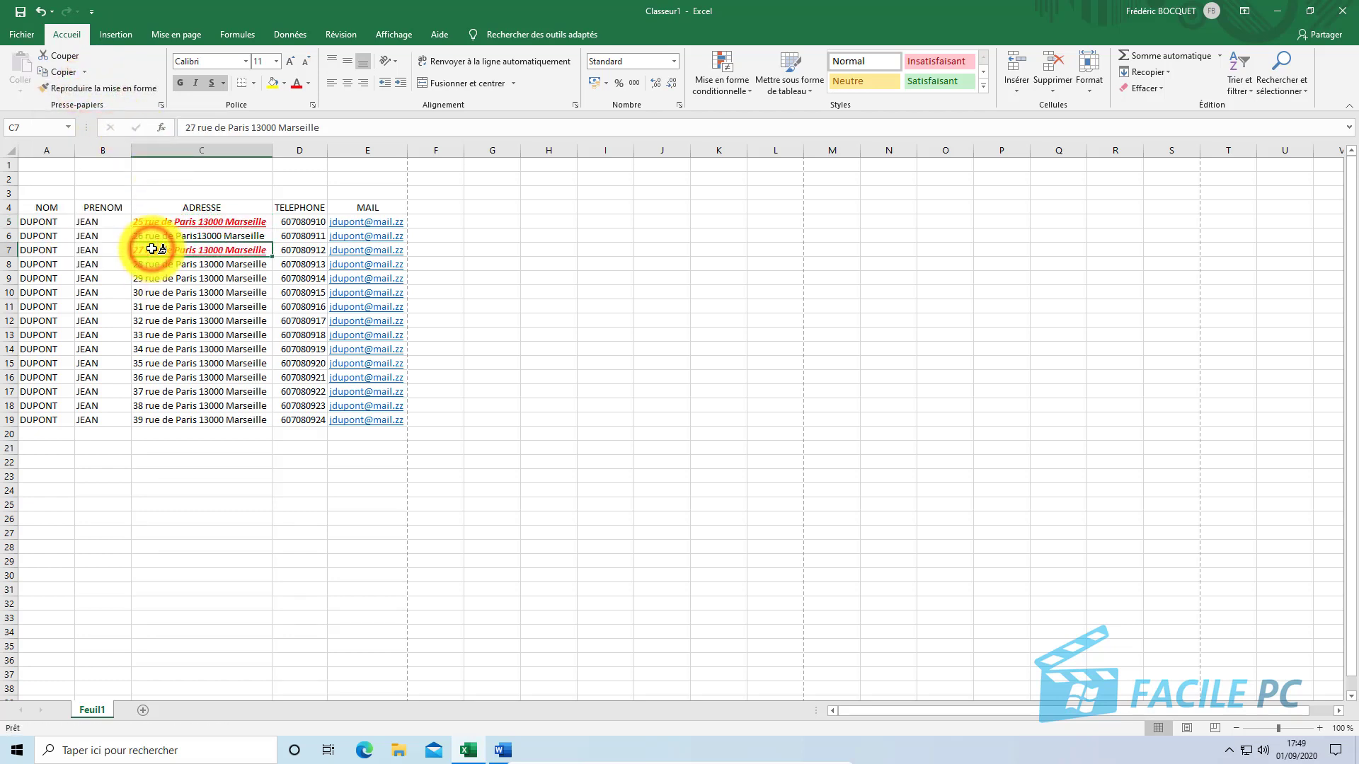
key("ctrl+z")
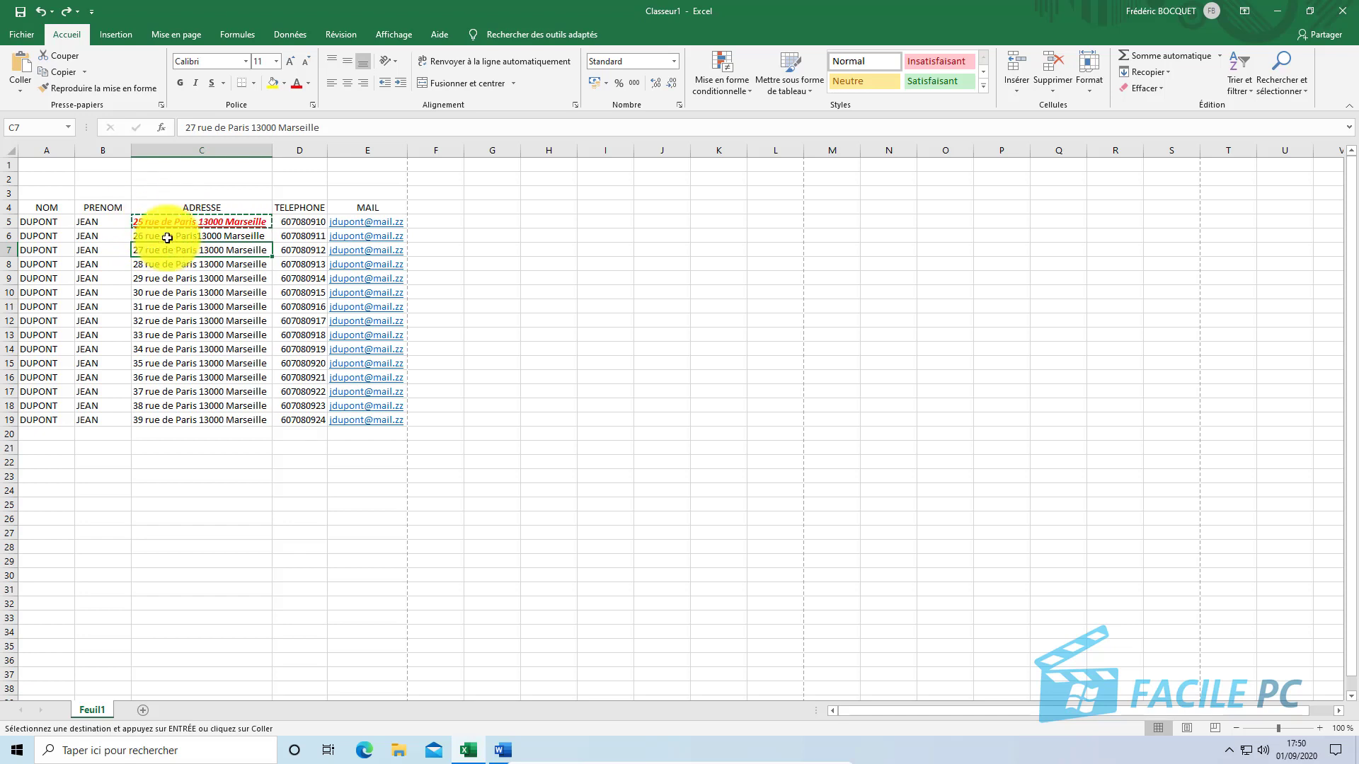
Lock the format painter on cell C5 and apply its formatting to C7, C10, C12 and C14 in succession.
left_click(164, 222)
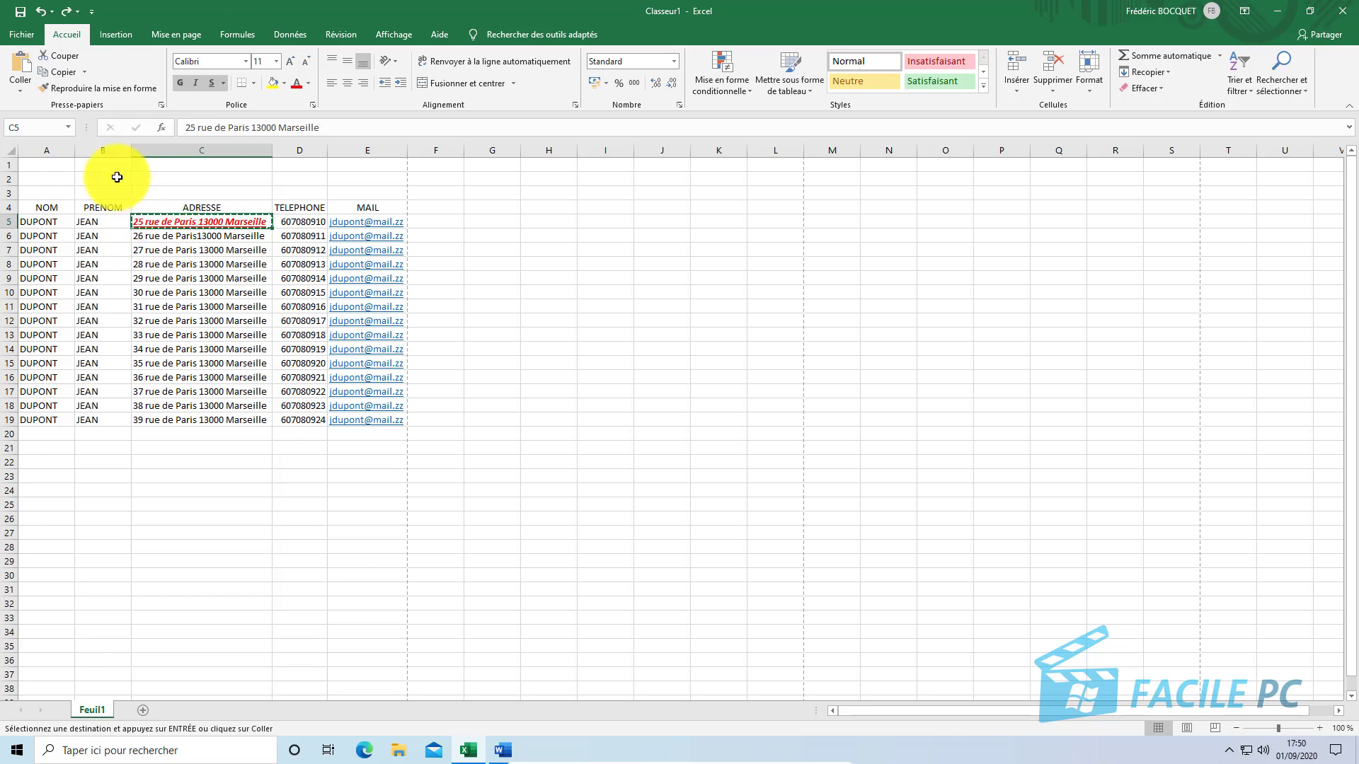
left_click(88, 87)
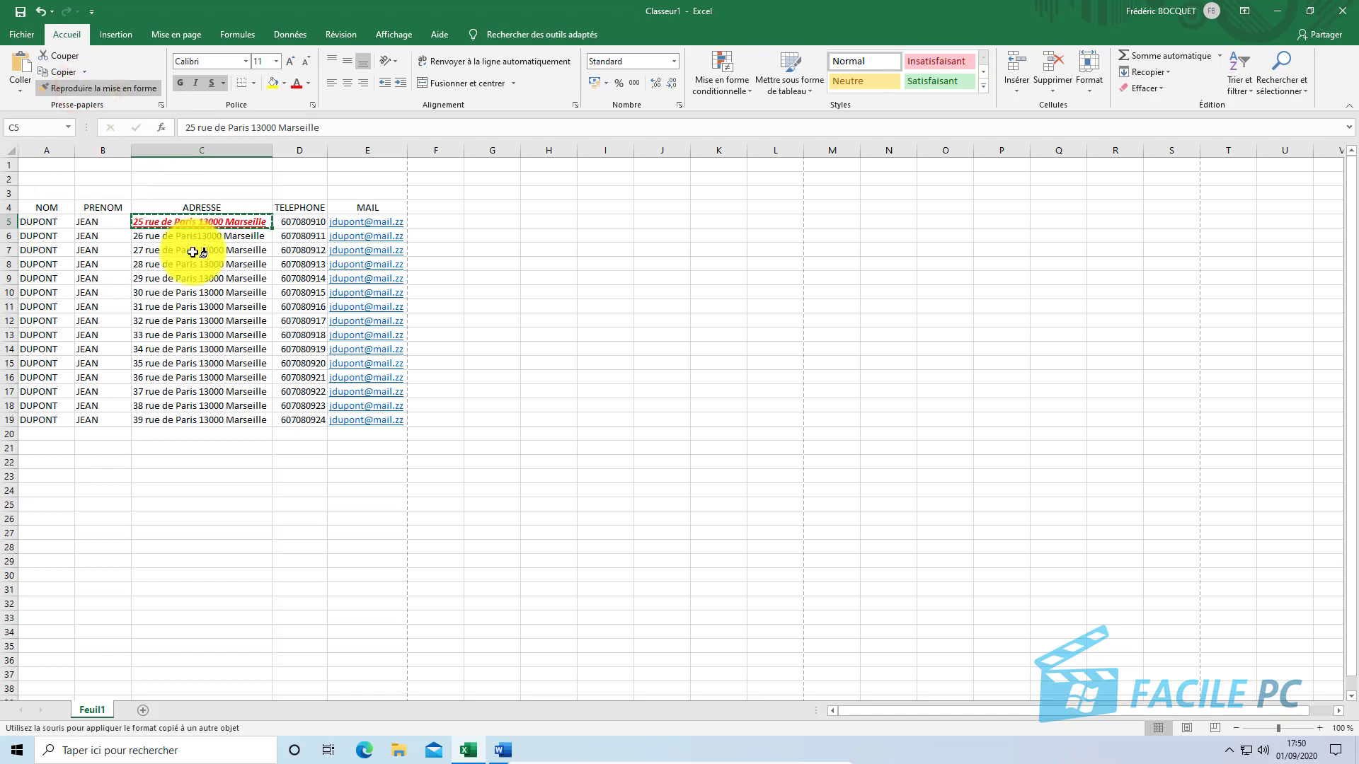
left_click(192, 252)
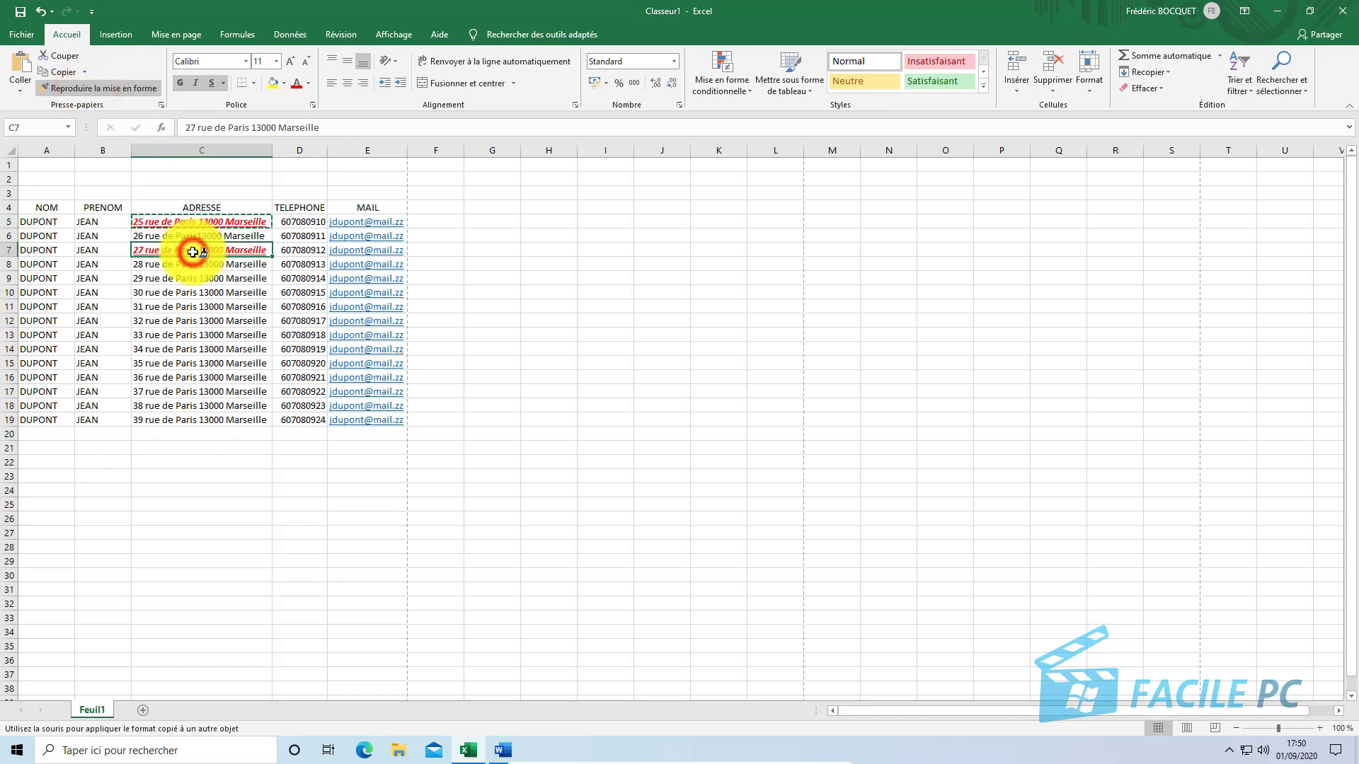
left_click(176, 294)
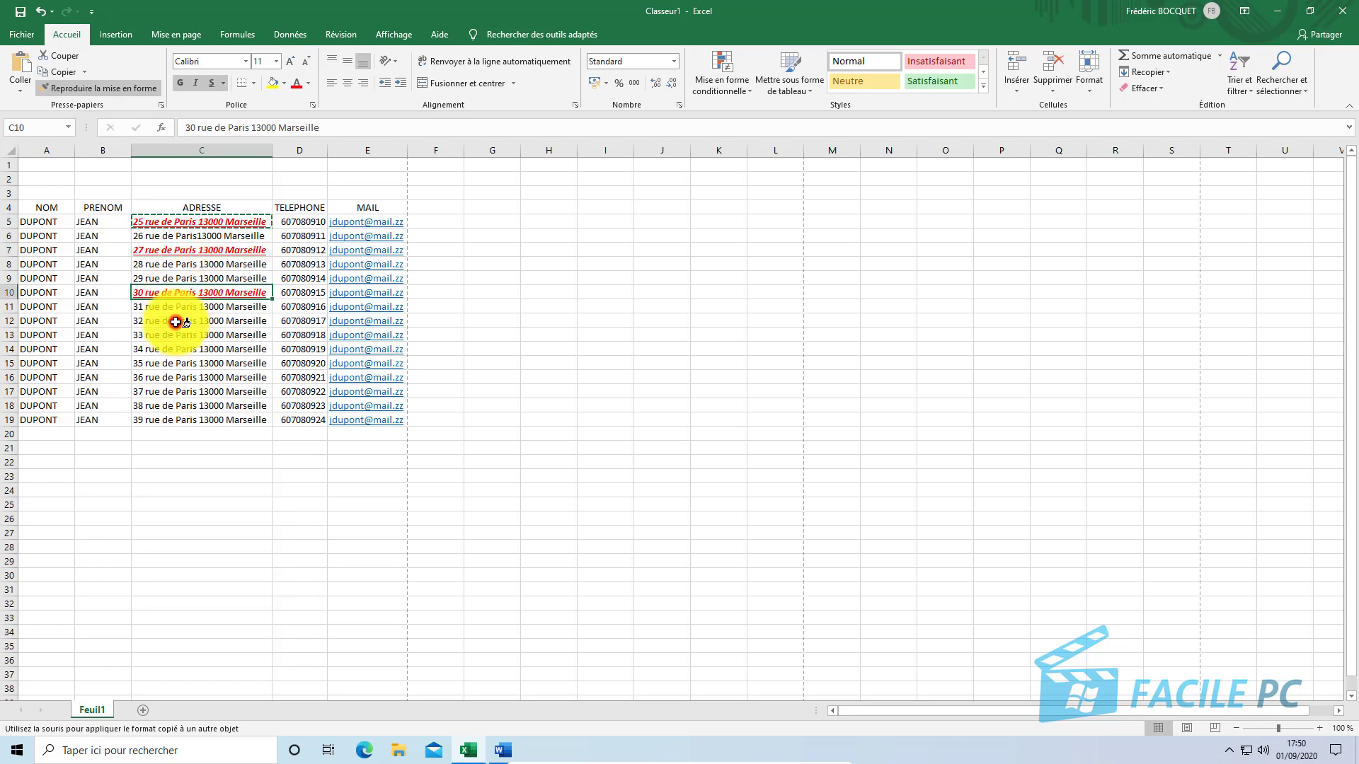
left_click(175, 322)
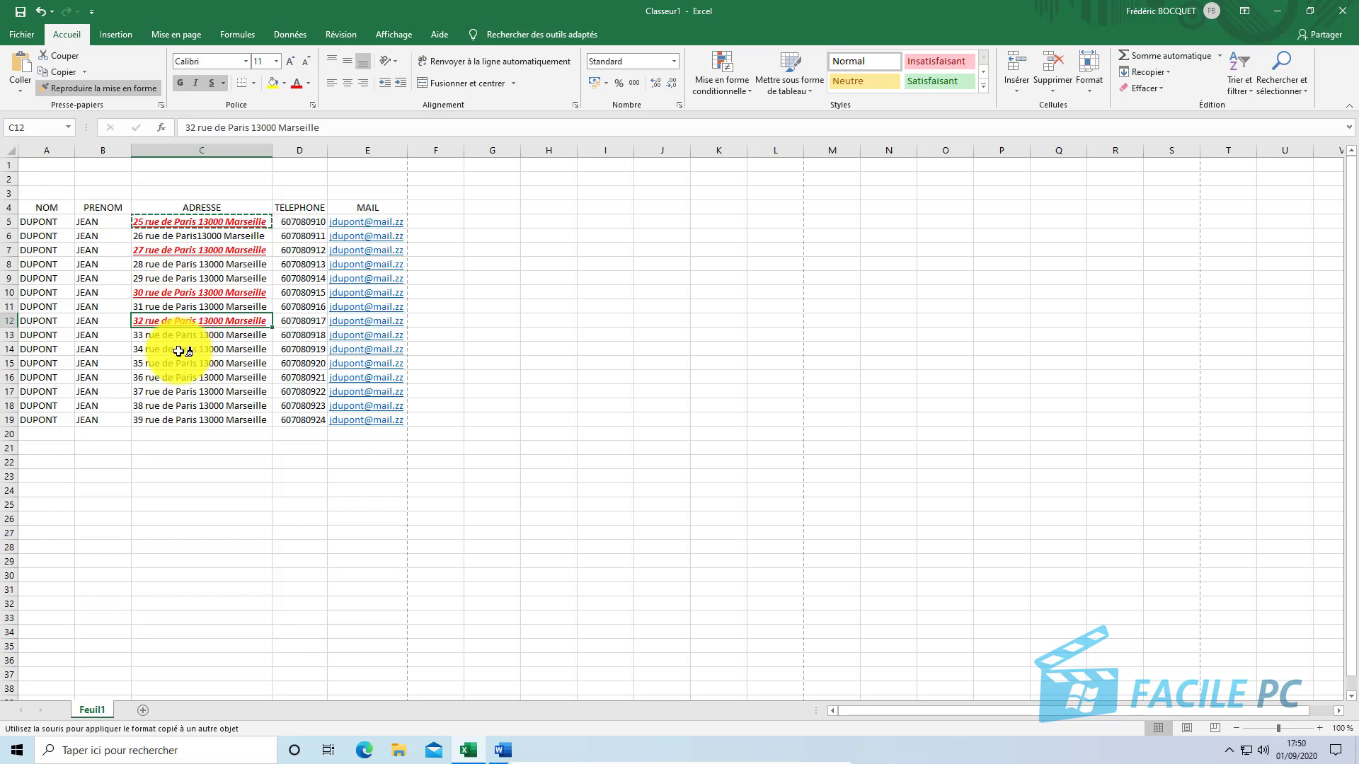
left_click(177, 349)
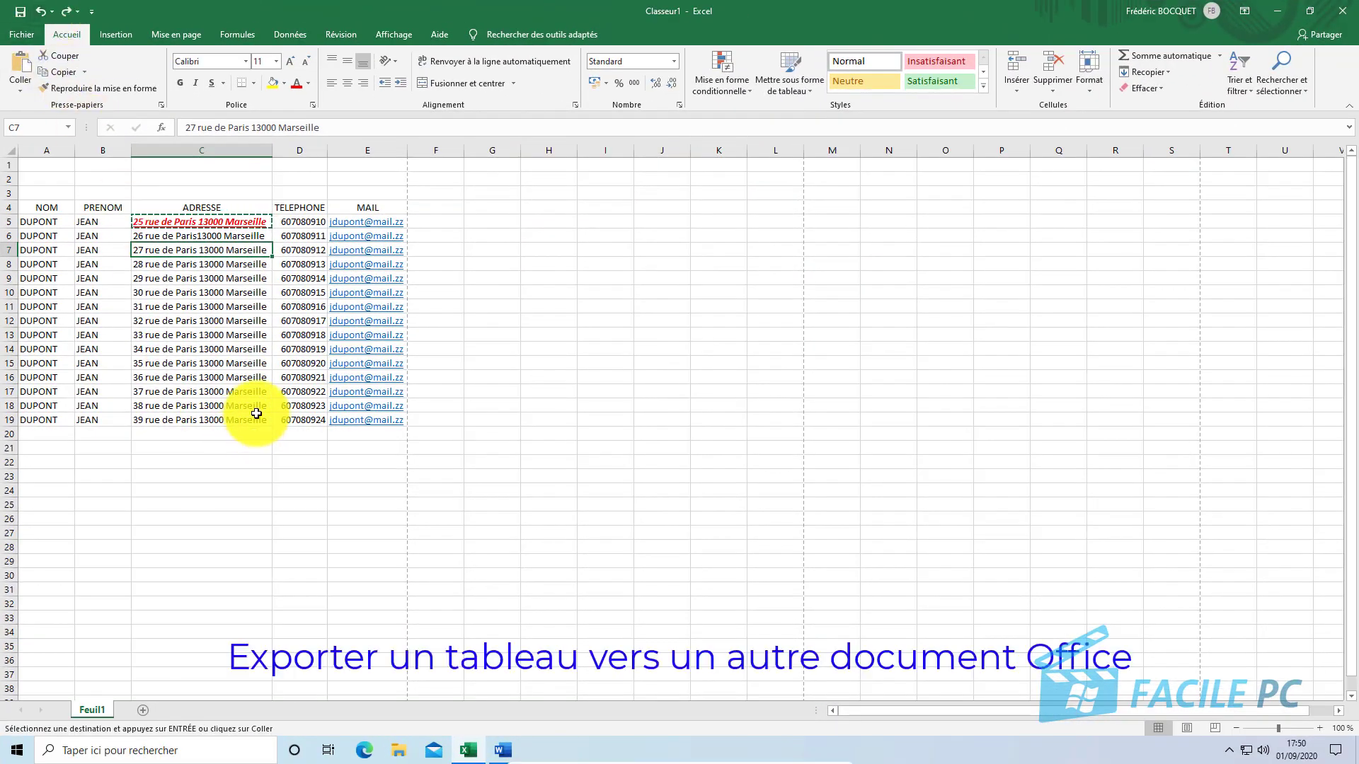
Copy the whole table A4:E19, switch to the blank Word document and paste it there as a picture.
left_click(182, 519)
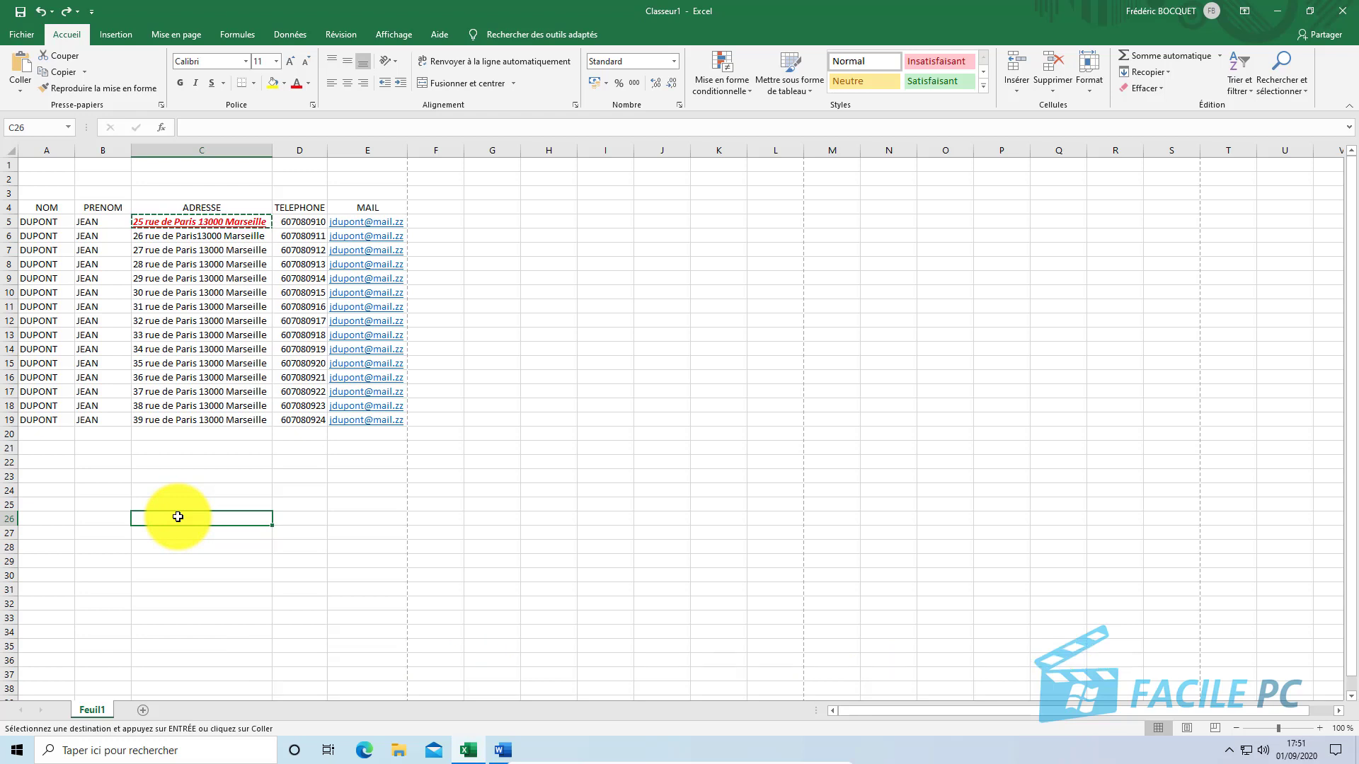
left_click_drag(28, 206, 397, 425)
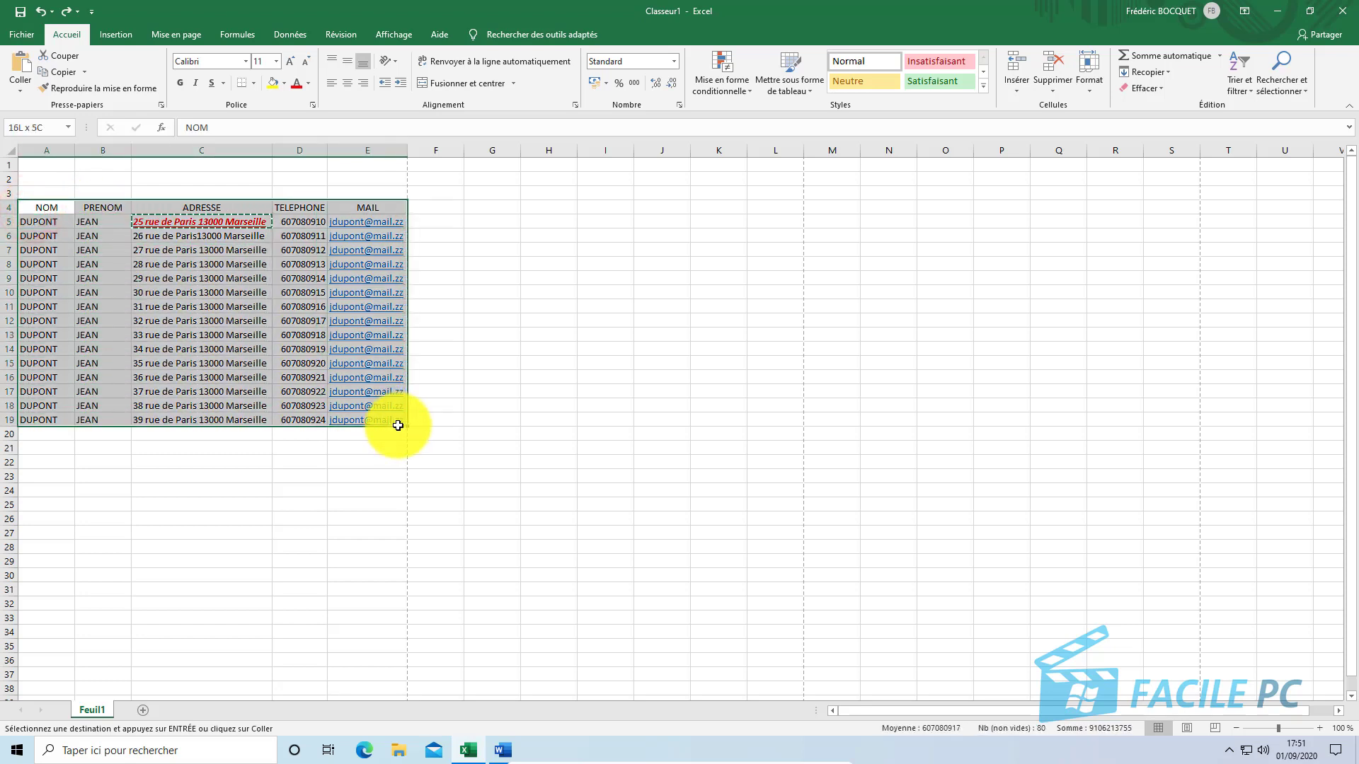
right_click(196, 292)
left_click(254, 316)
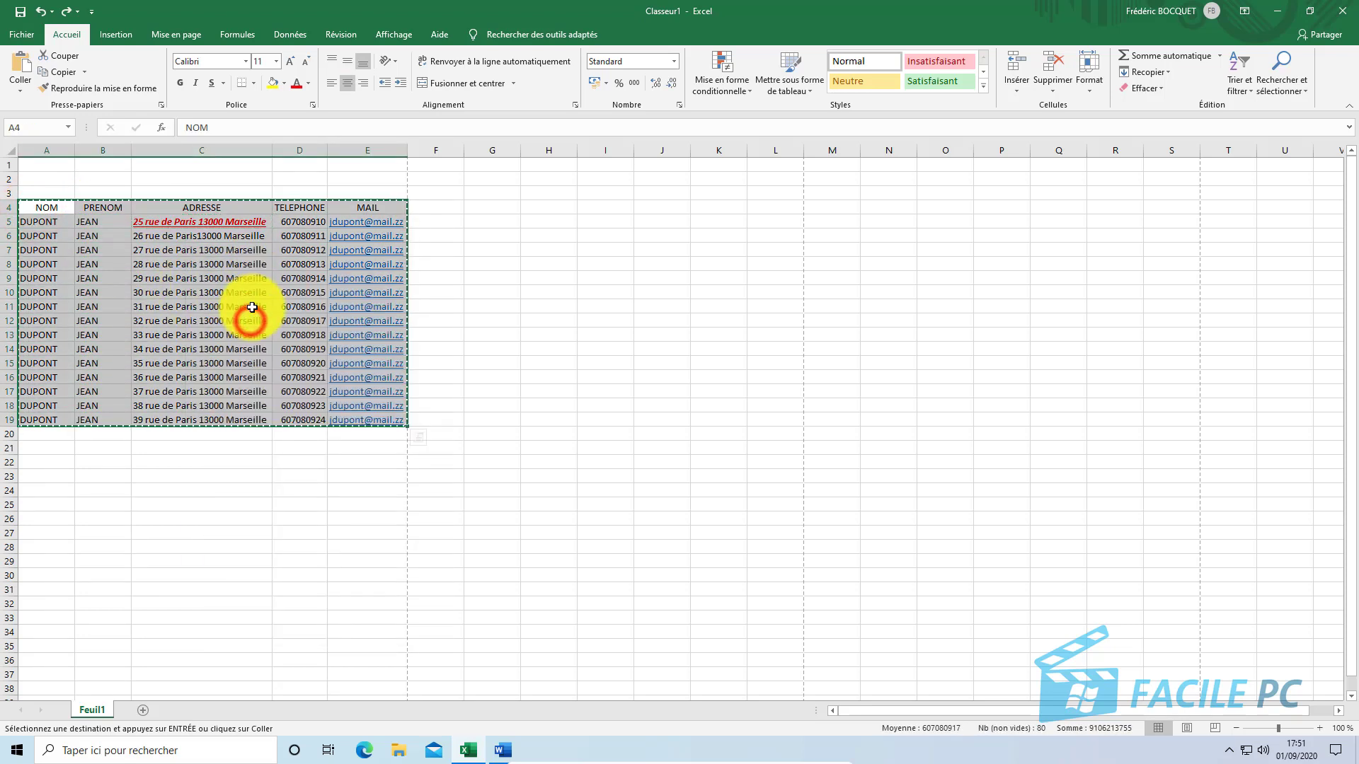
left_click(504, 748)
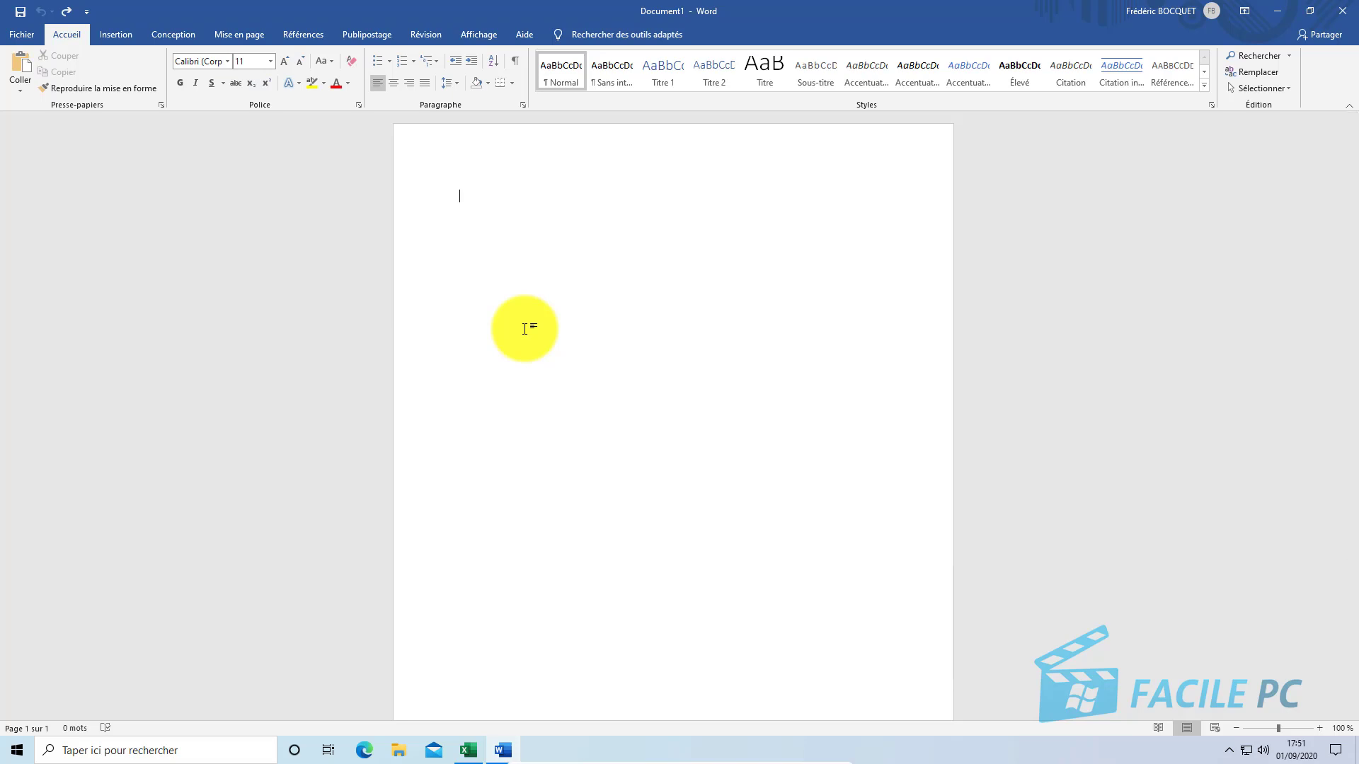
right_click(524, 328)
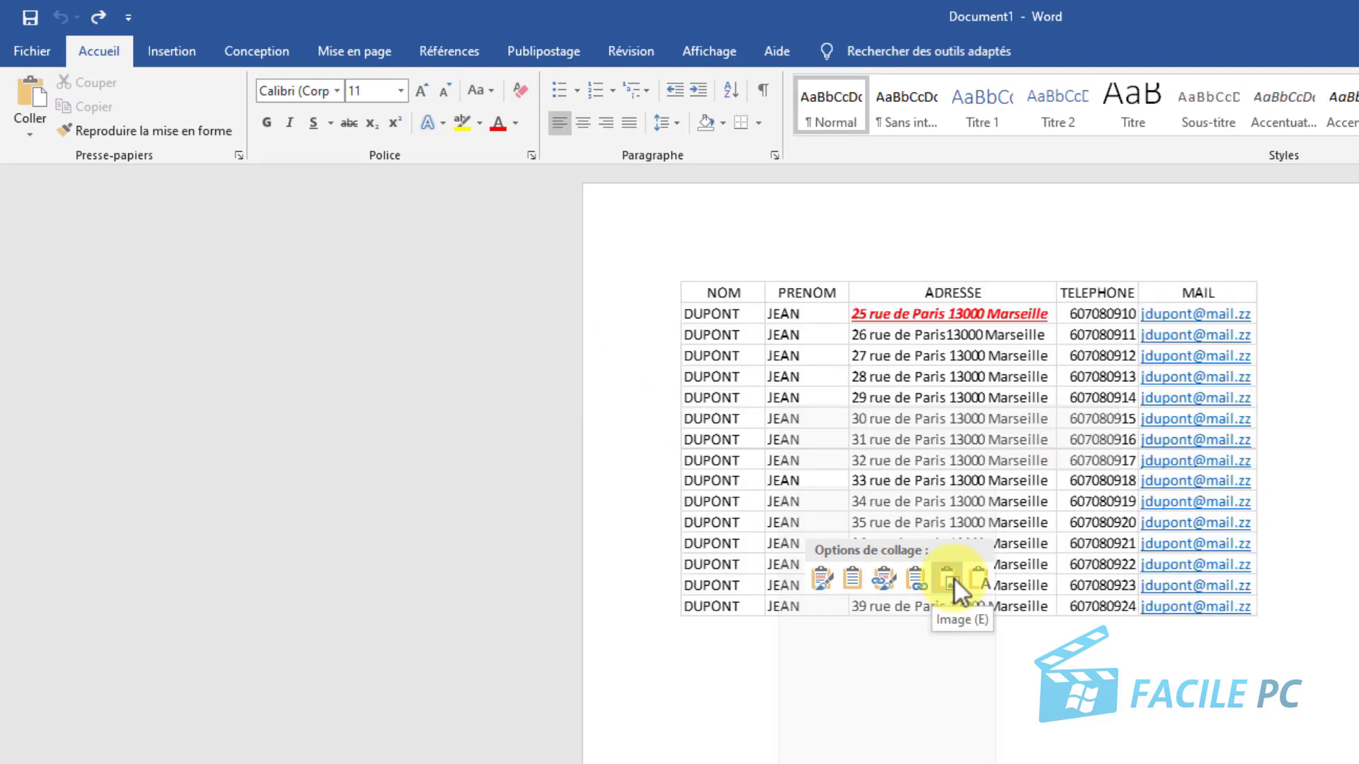
left_click(954, 580)
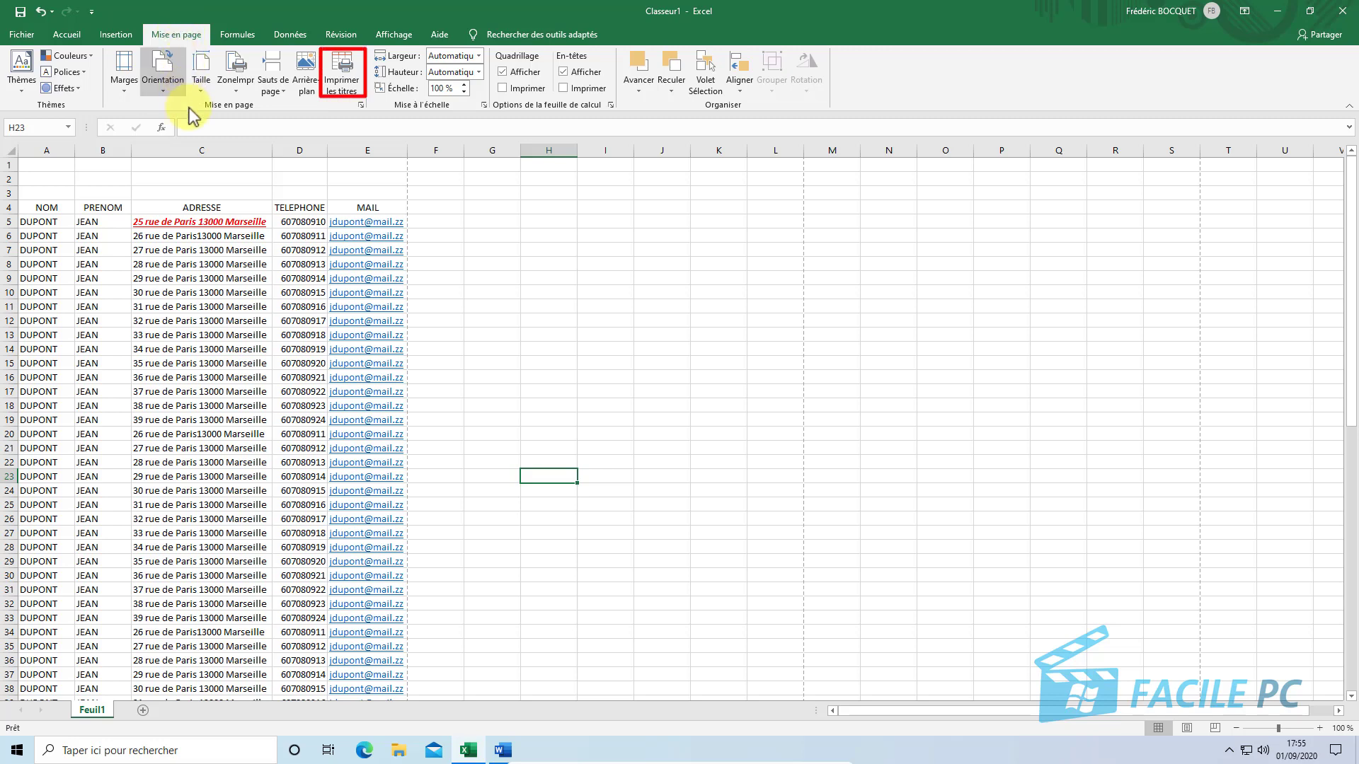
Set header row 4 ($4:$4) as the print title row repeated at the top of every page.
left_click(339, 78)
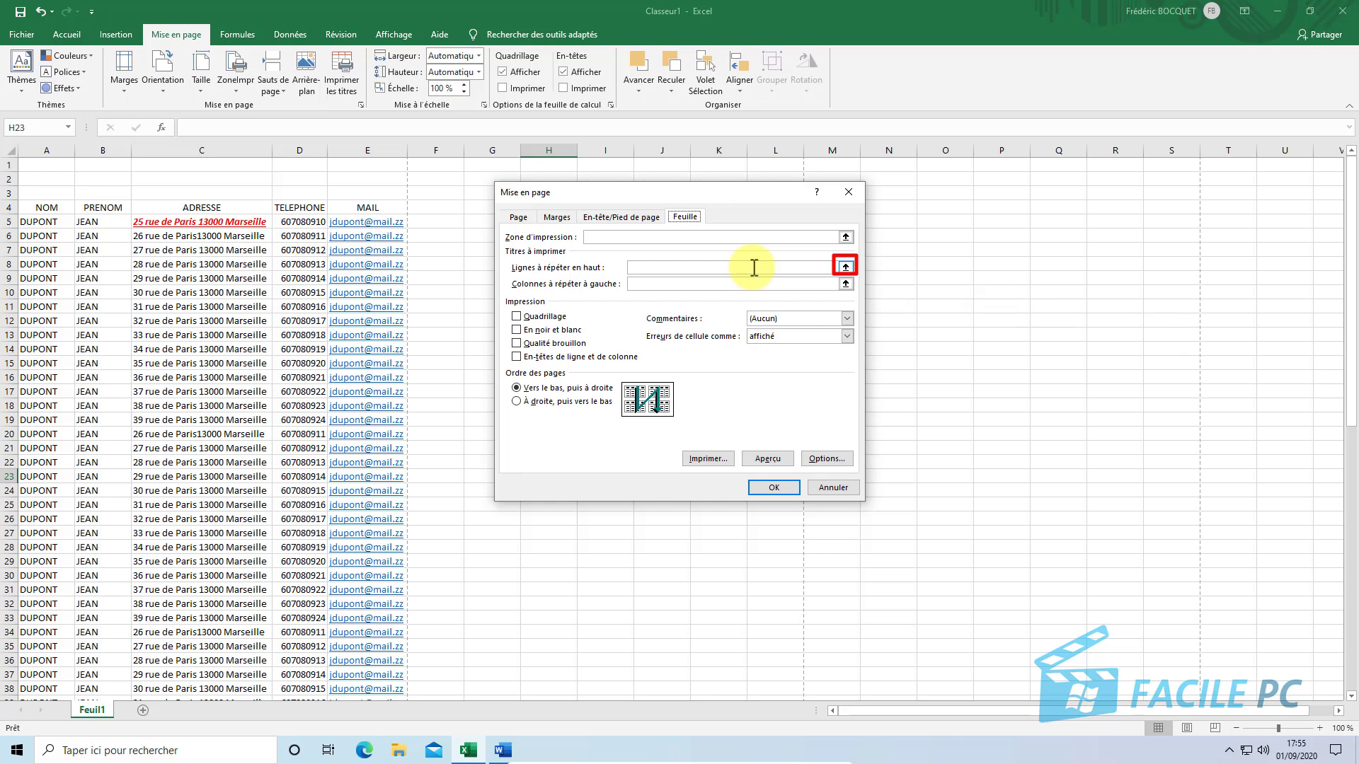
left_click(843, 268)
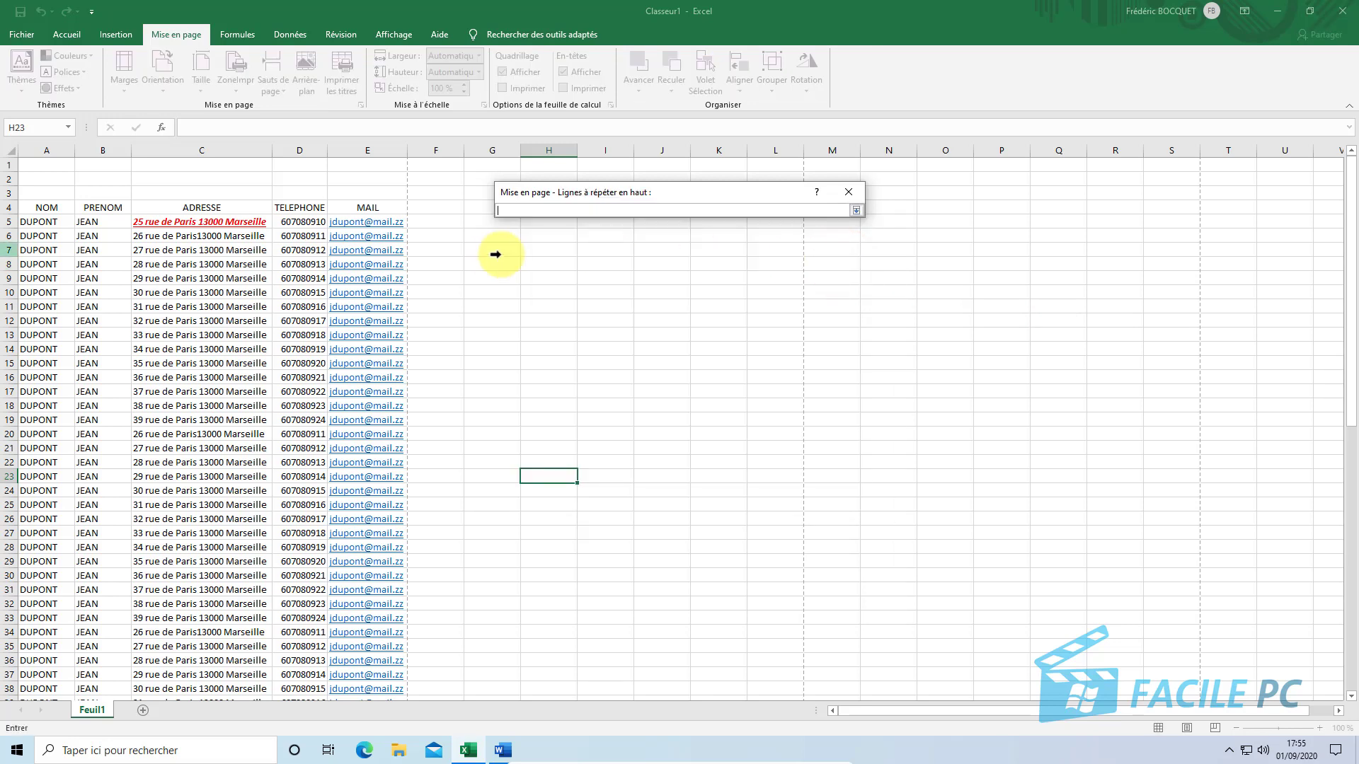
left_click(7, 207)
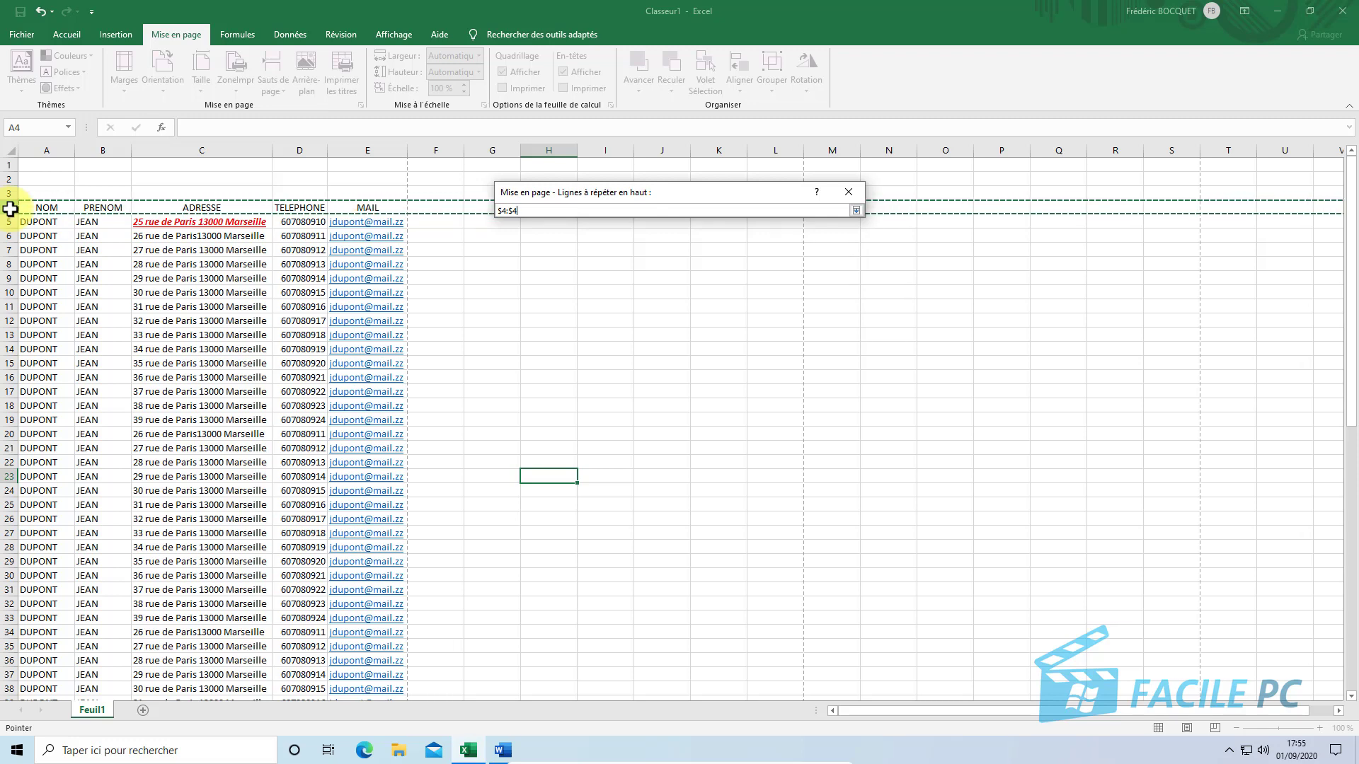
key("Return")
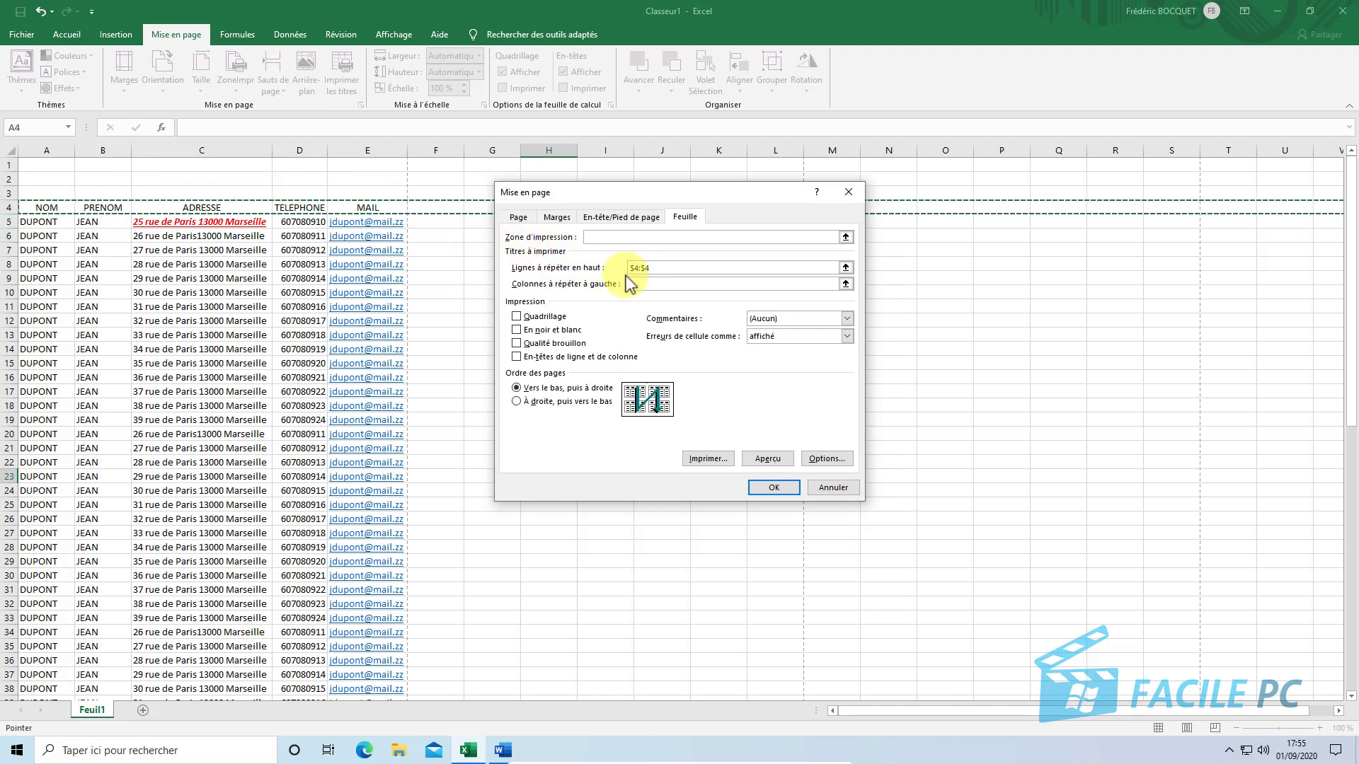
left_click(776, 488)
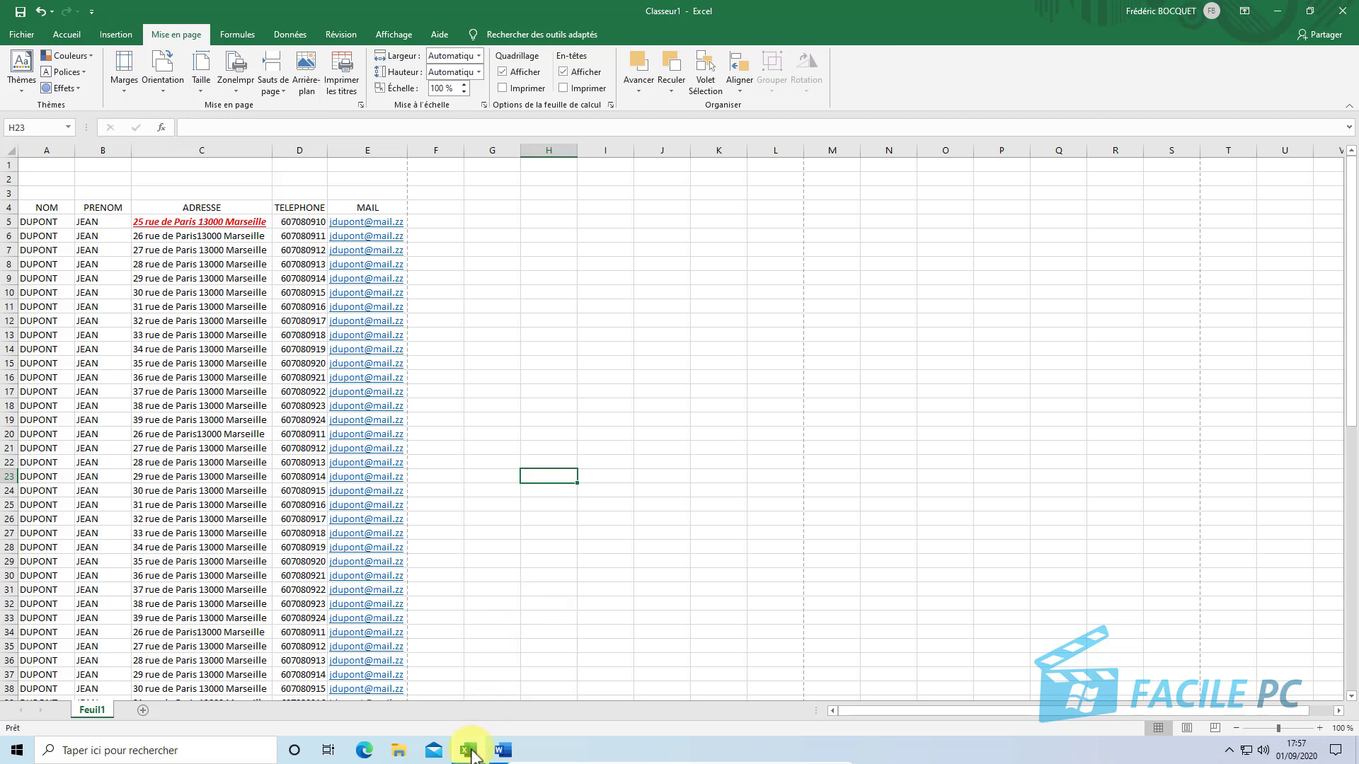
Open a new blank workbook in another Excel window and tile it side by side with Classeur1.
mouse_move(467, 755)
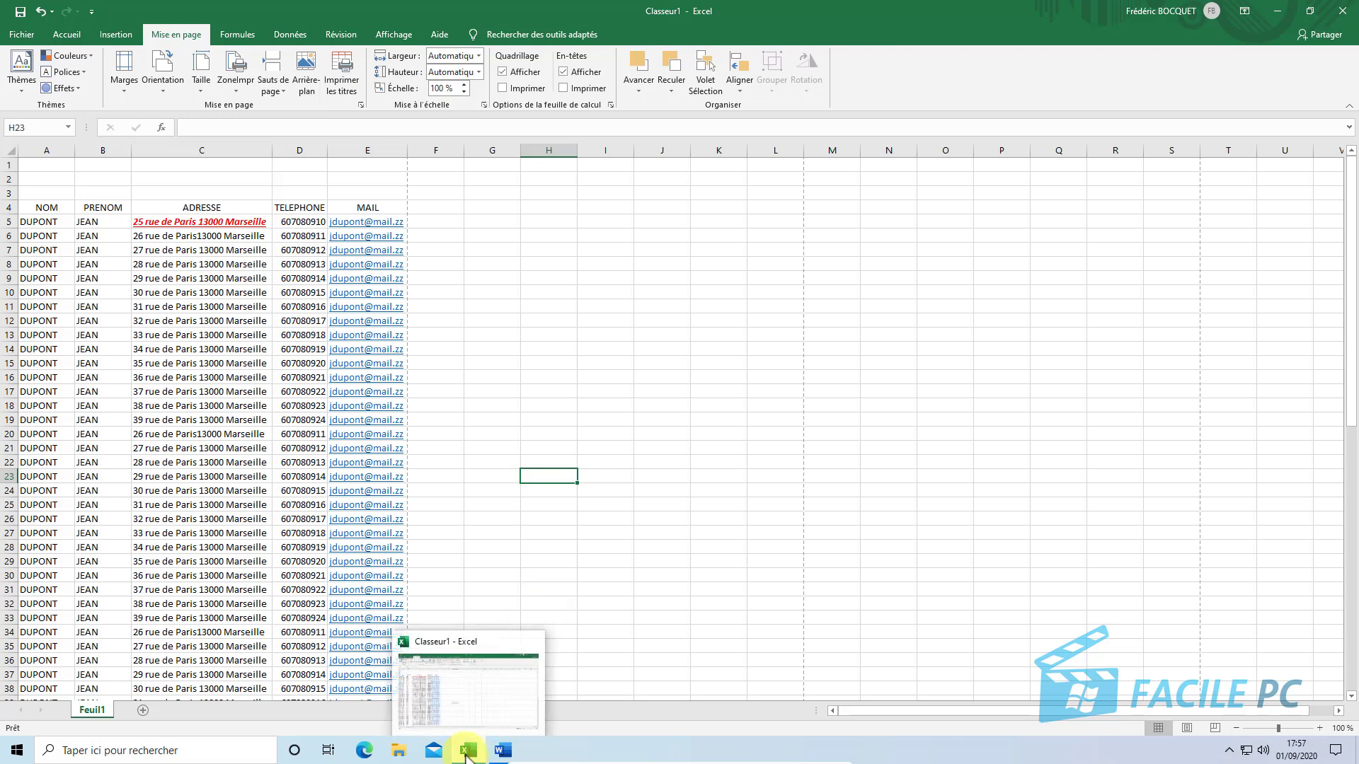
right_click(467, 756)
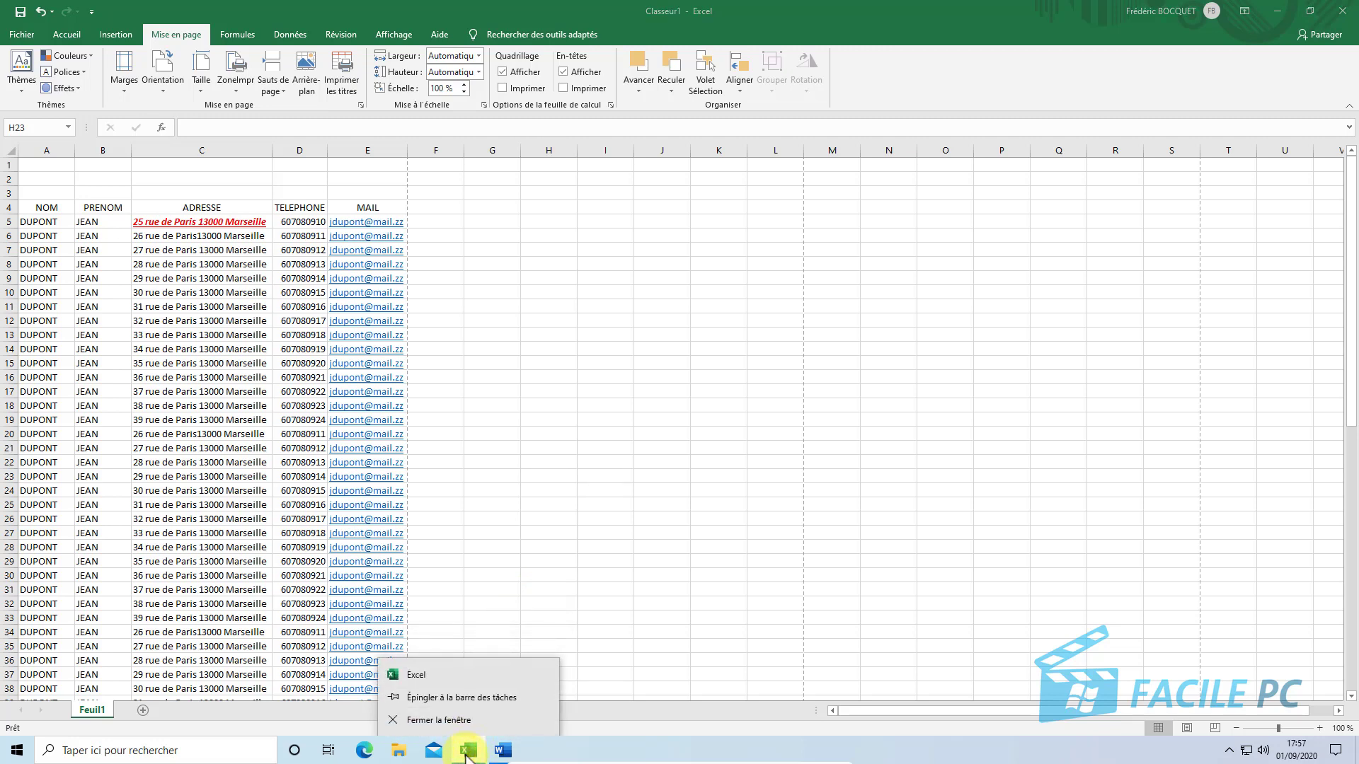
left_click(469, 680)
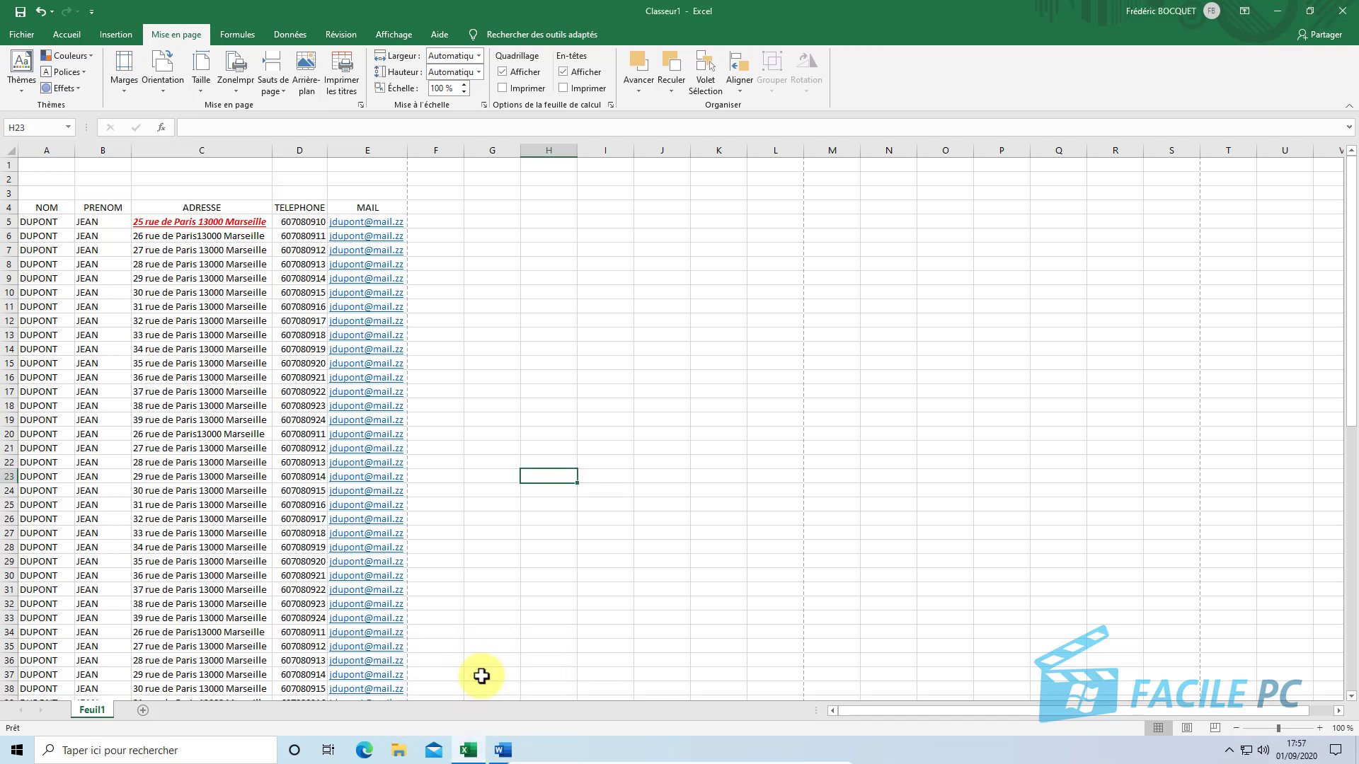
mouse_move(472, 756)
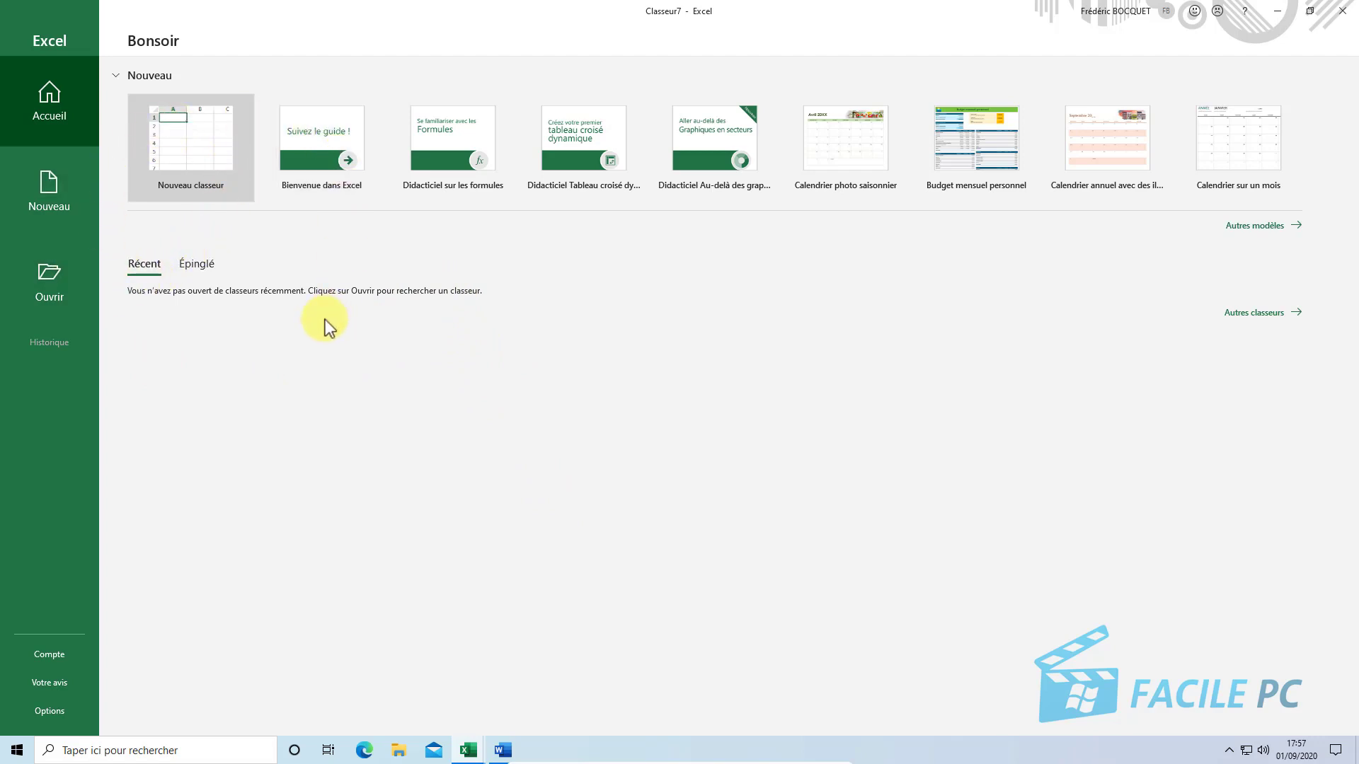
left_click(204, 163)
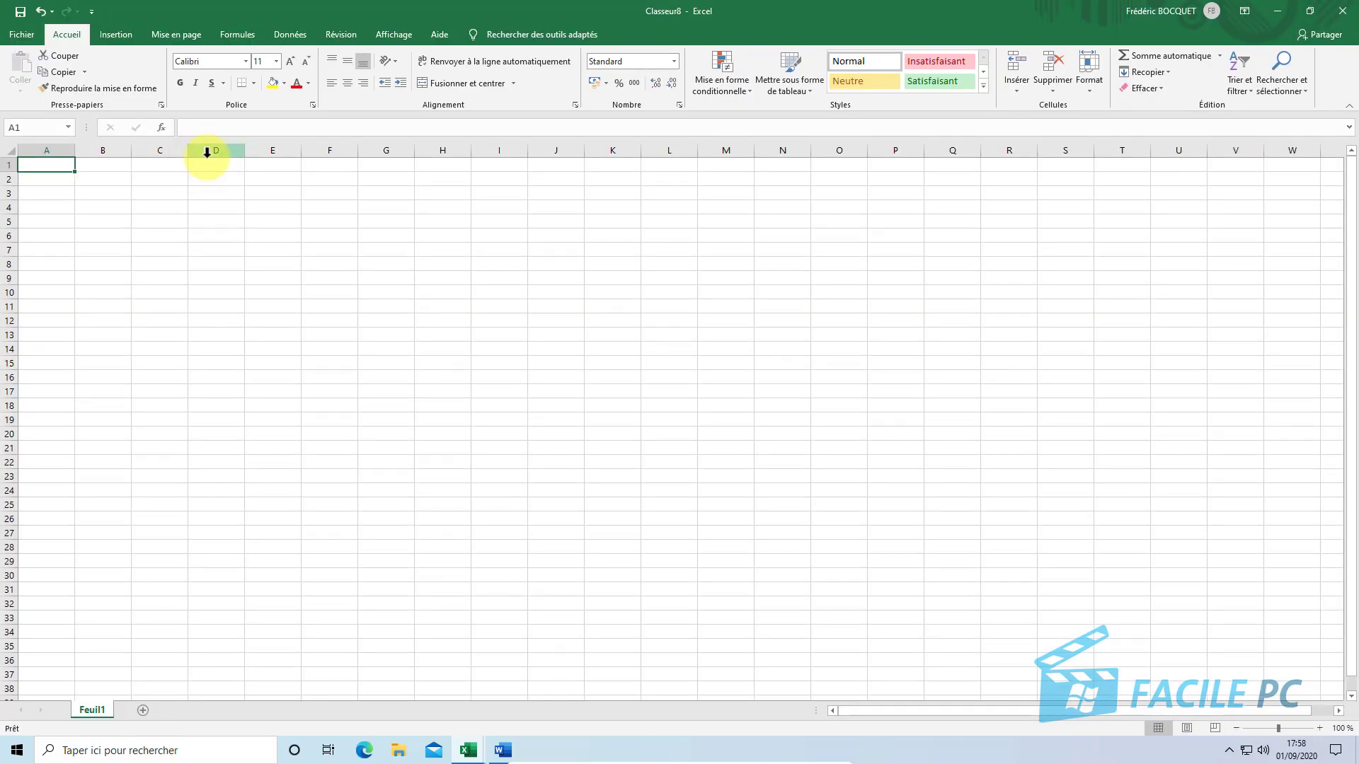
key("super+Right")
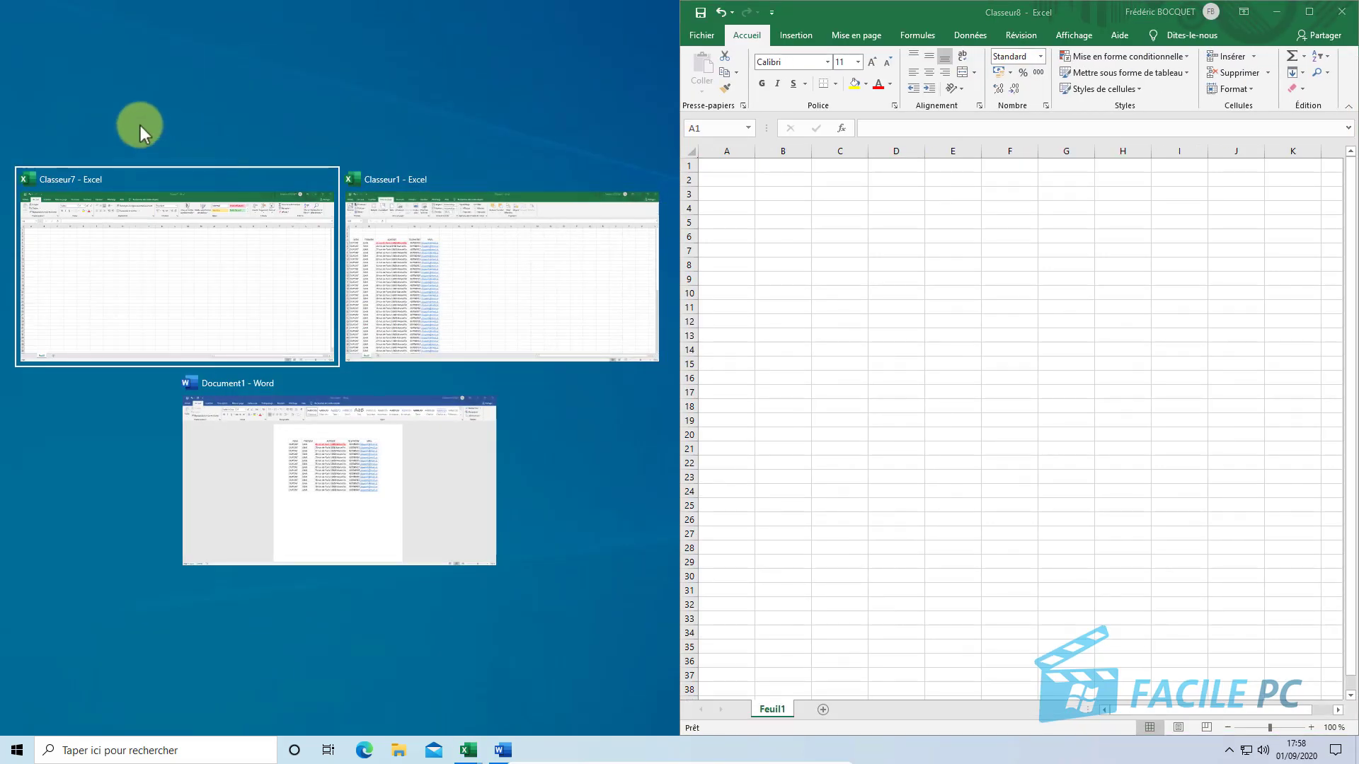
left_click(425, 254)
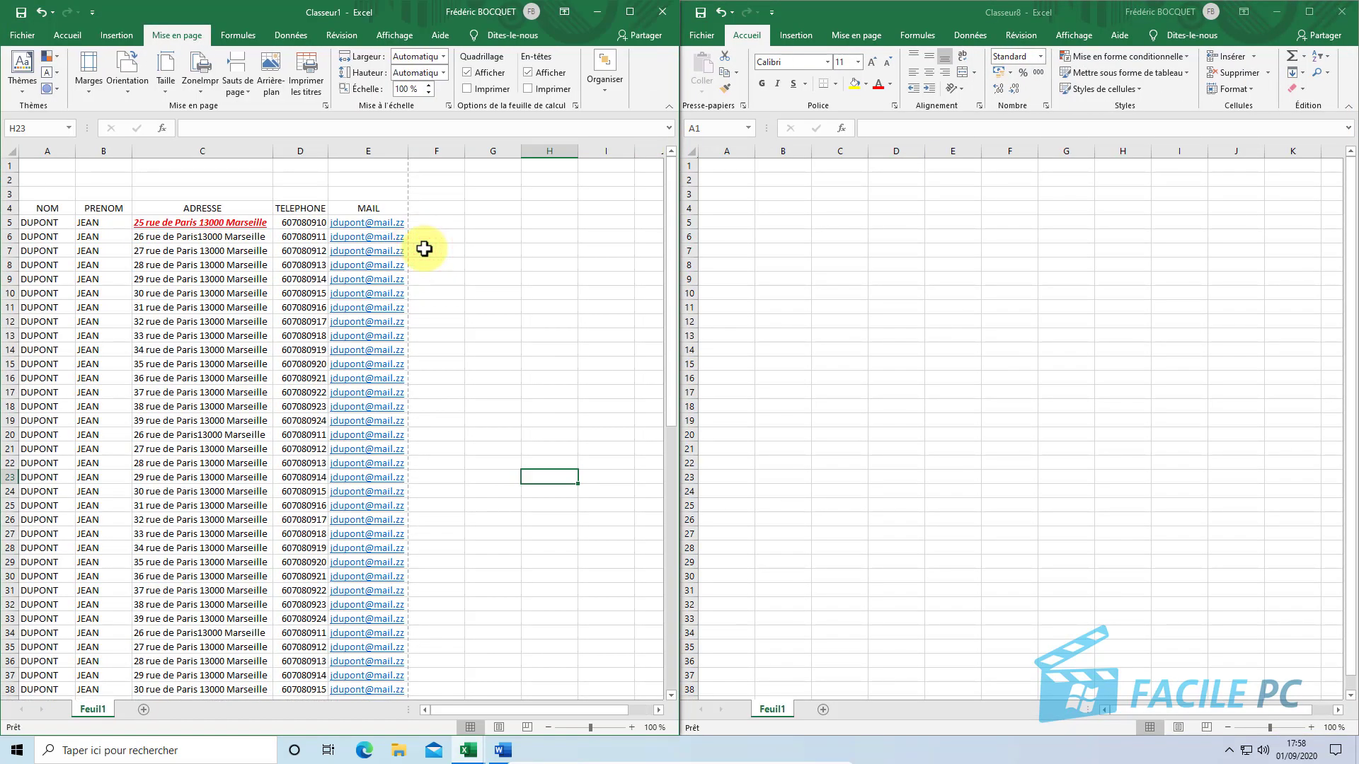